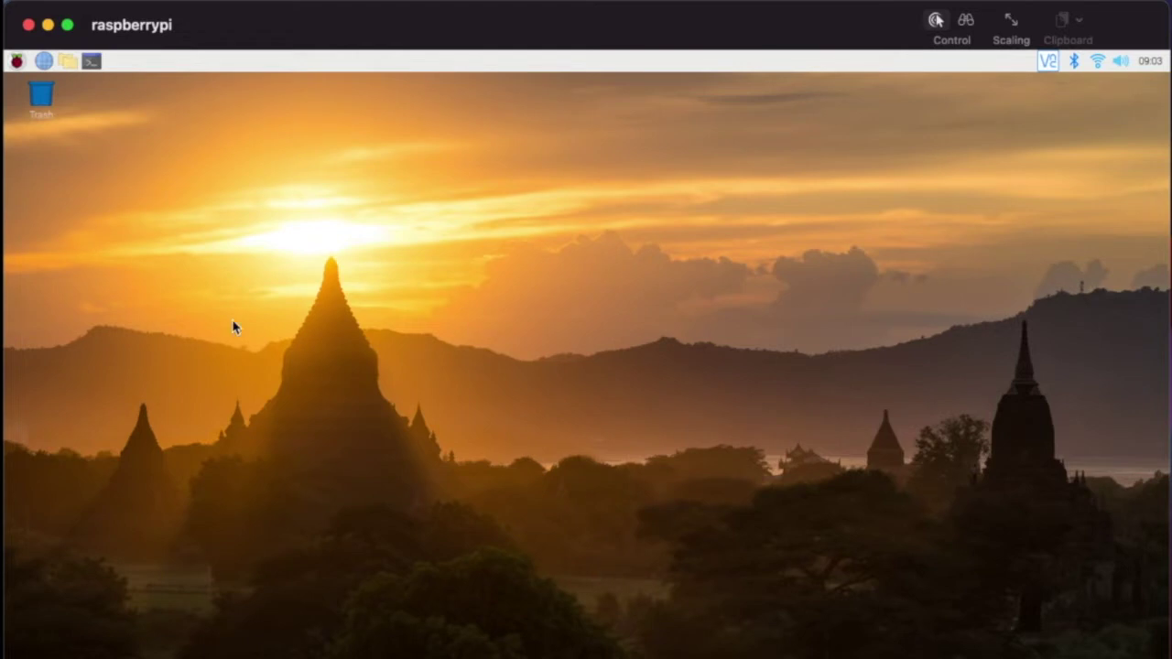
Step: Open and close the home-folder file manager, then browse the applications menu submenus
click(66, 61)
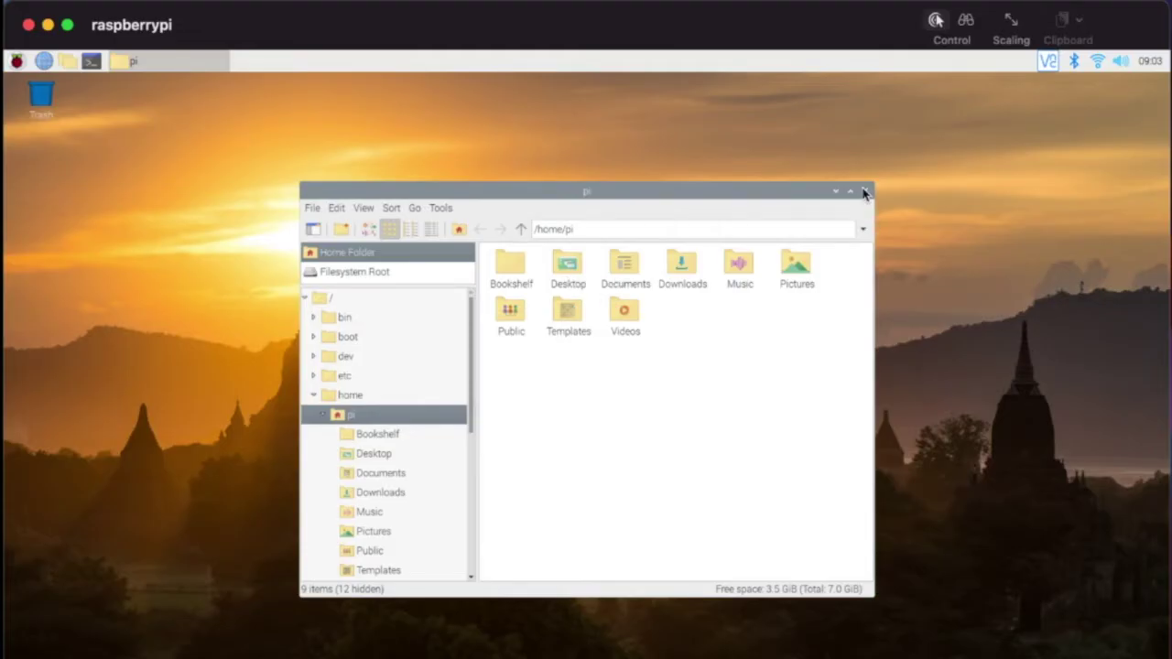
click(866, 191)
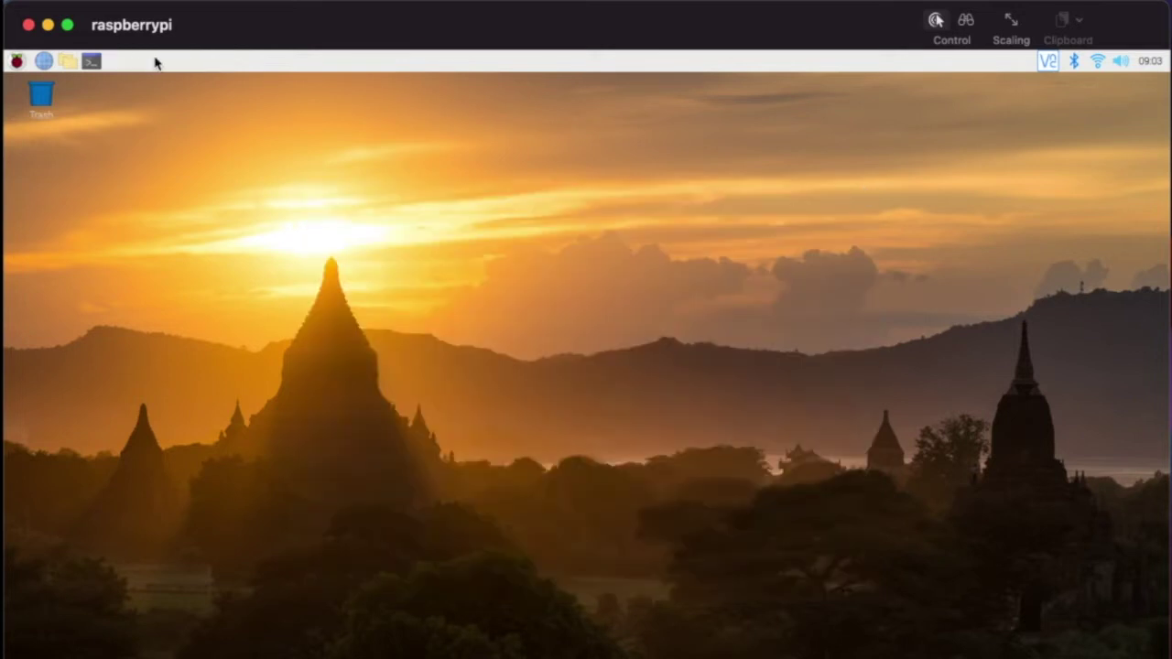
click(17, 64)
mouse_move(33, 85)
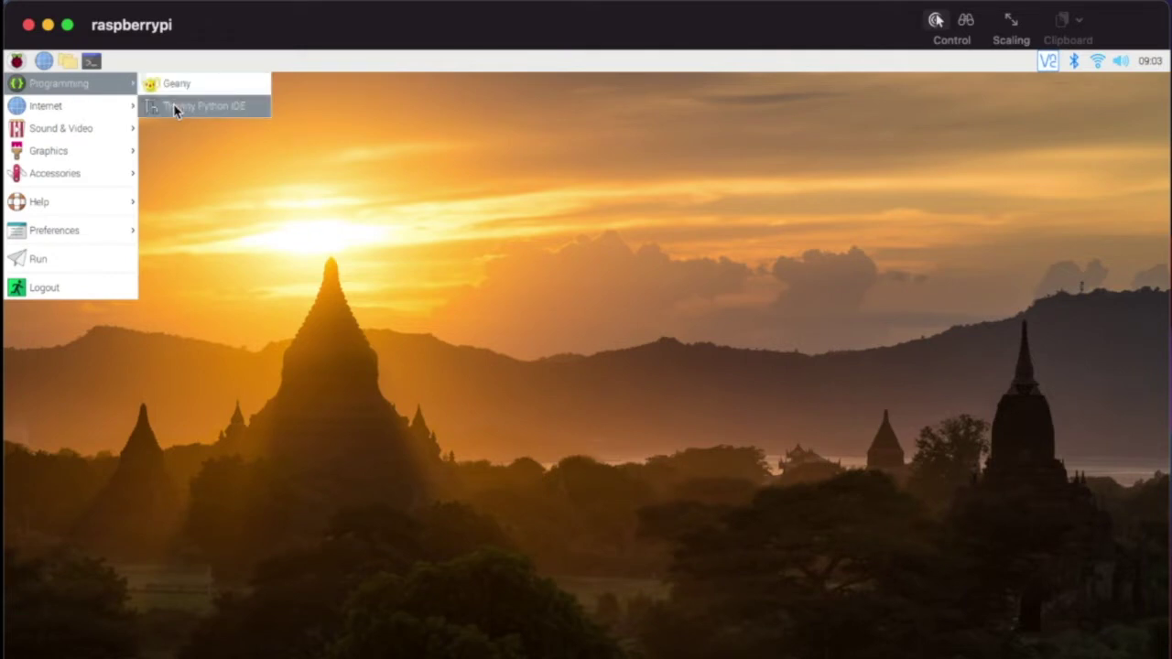
mouse_move(111, 115)
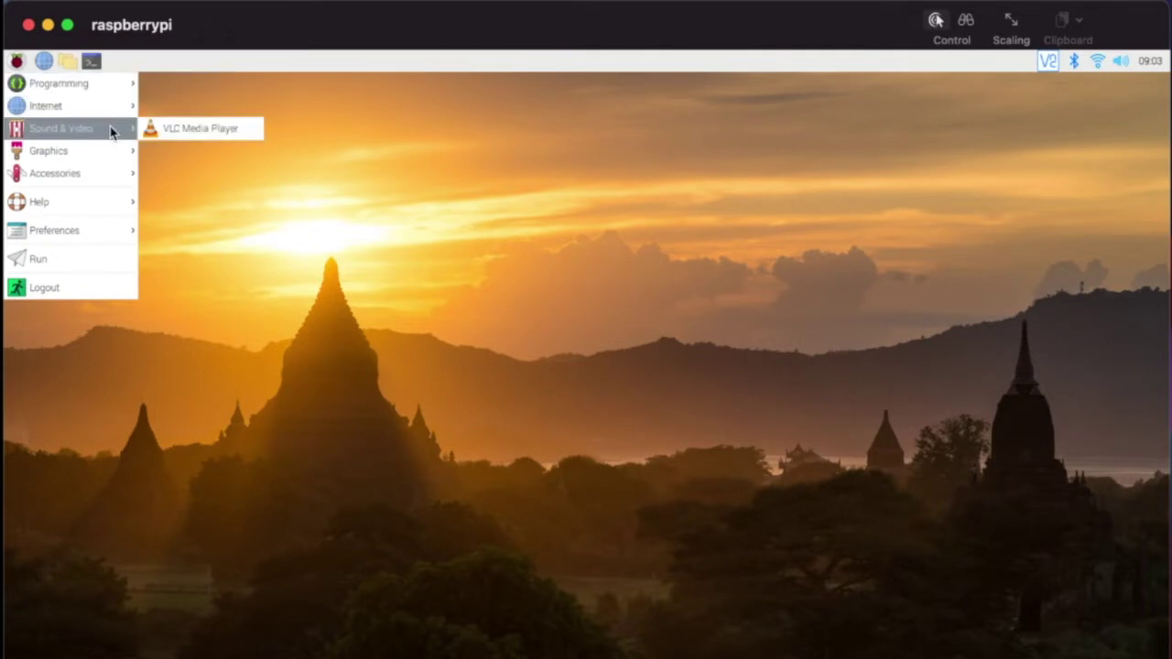
mouse_move(108, 160)
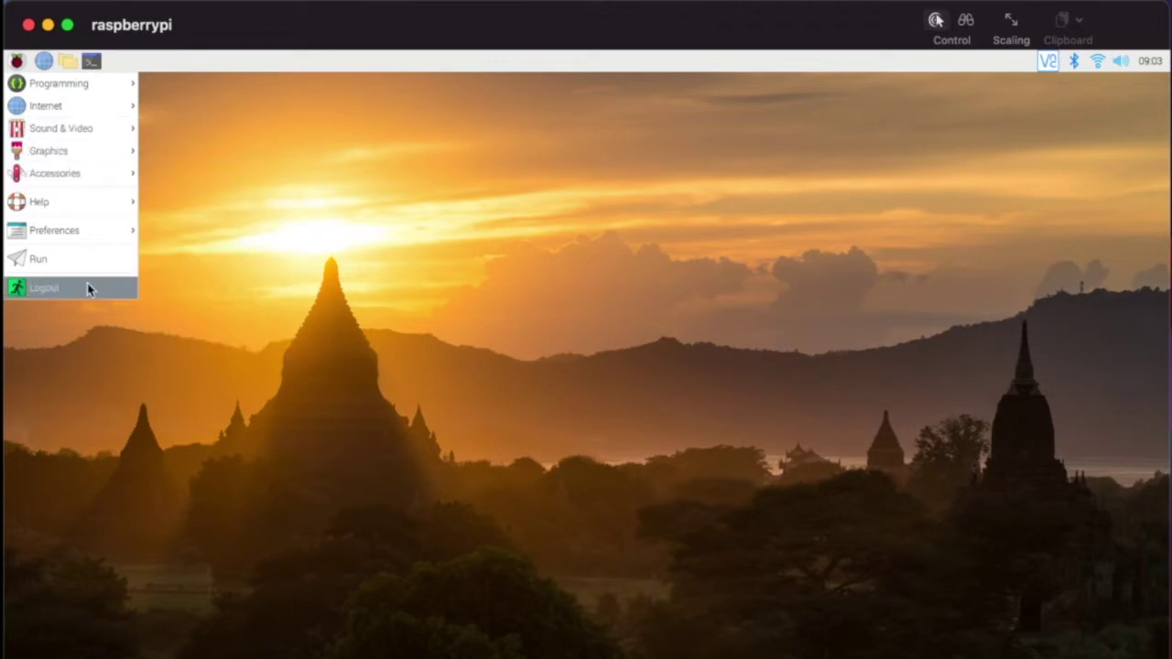
mouse_move(81, 207)
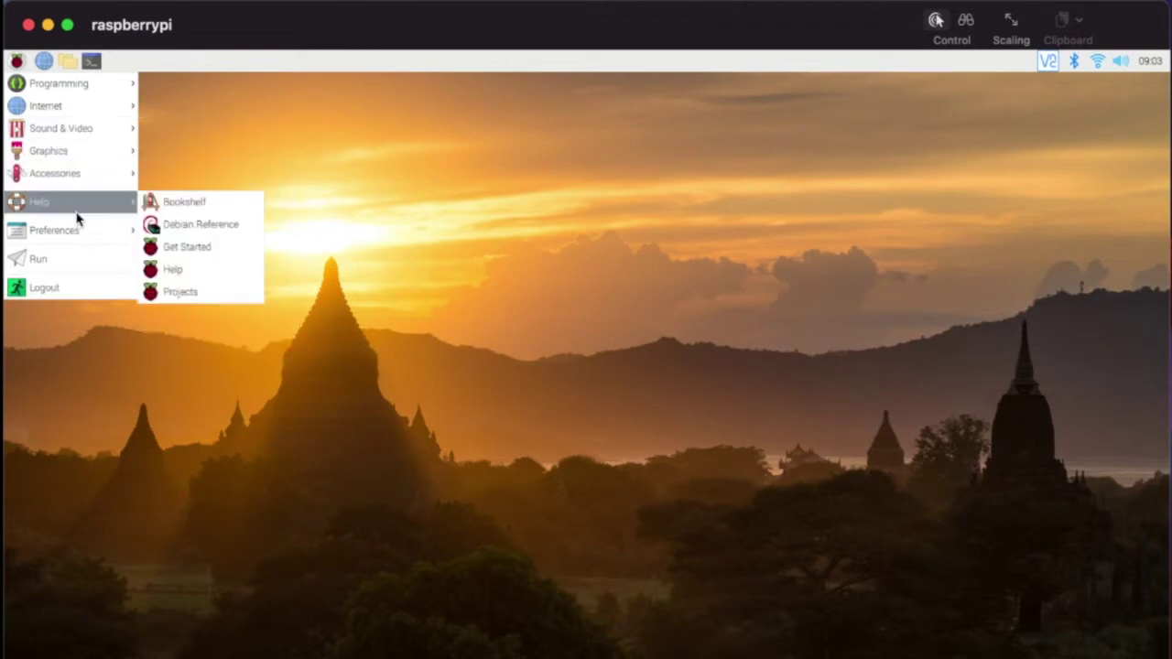
click(556, 304)
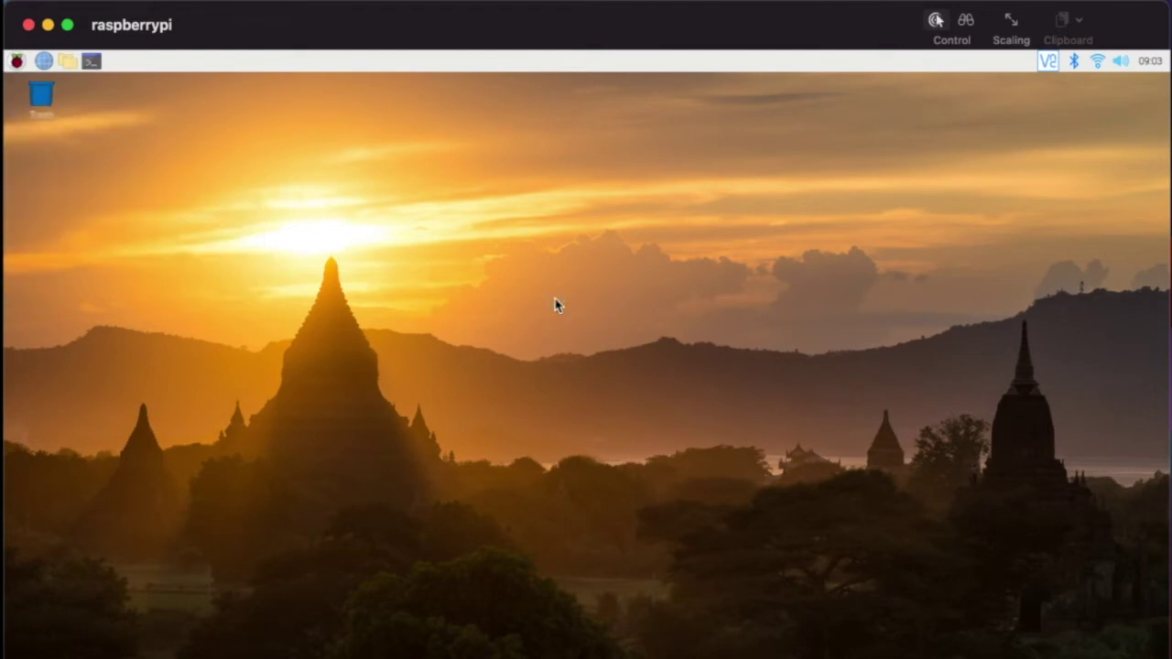
Step: Launch Add / Remove Software from the Preferences menu
click(16, 62)
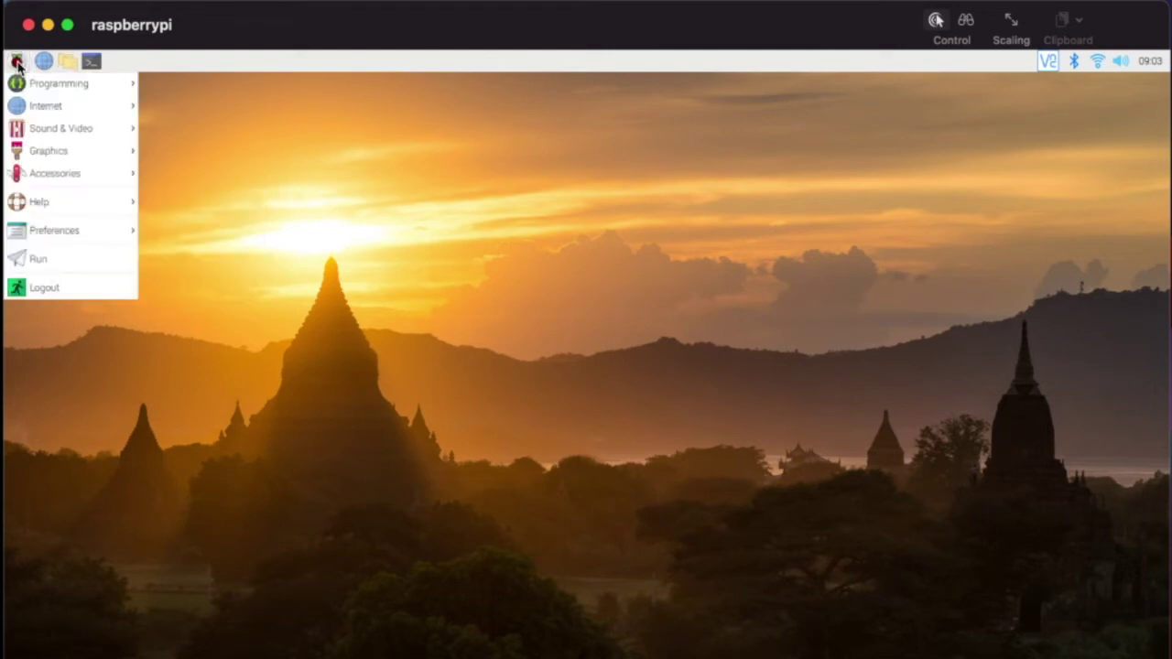
mouse_move(57, 236)
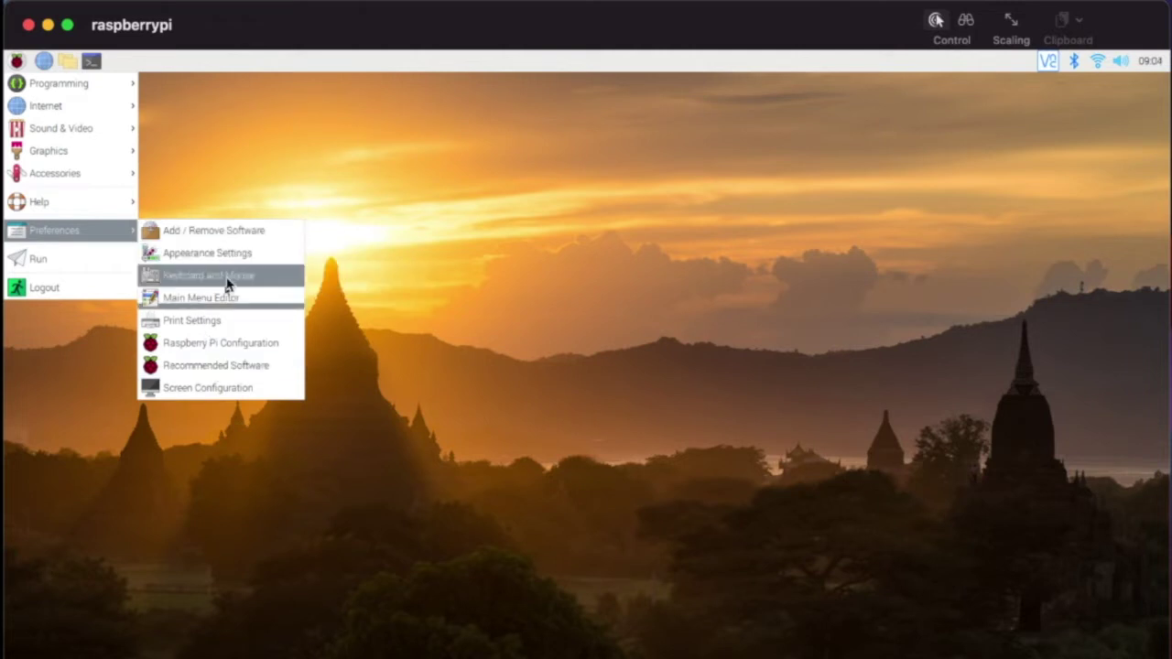
click(240, 236)
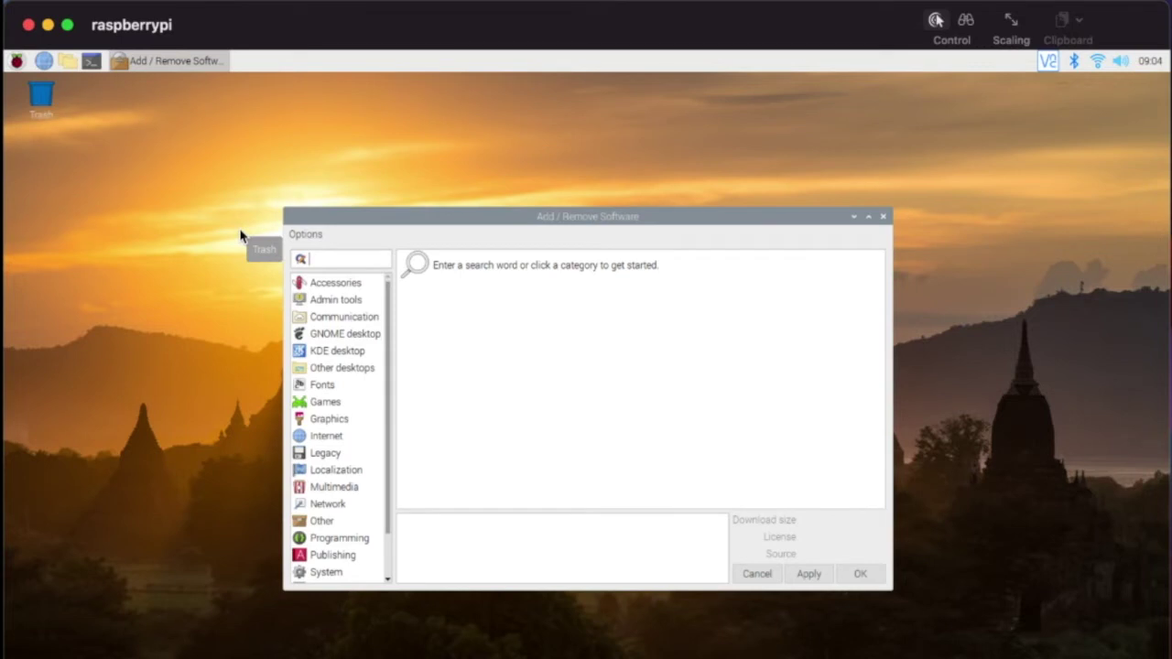
Step: Show the Games category and scroll through packages like chromium-bsu and chocolate-doom
click(325, 402)
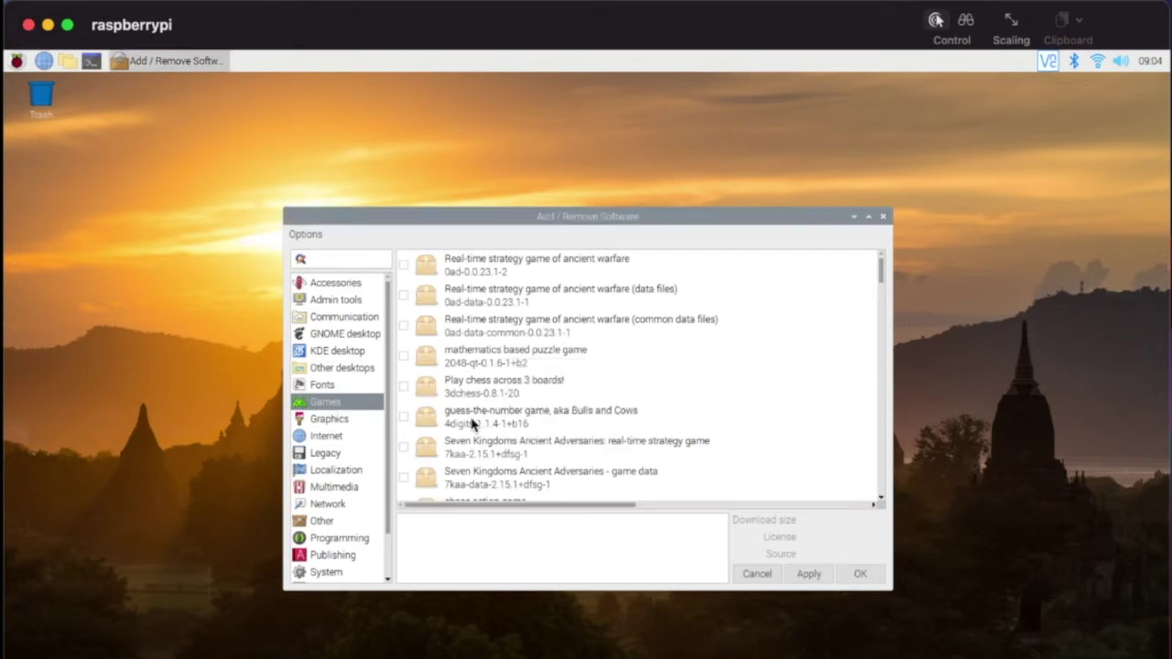
scroll(473, 423, down, 2)
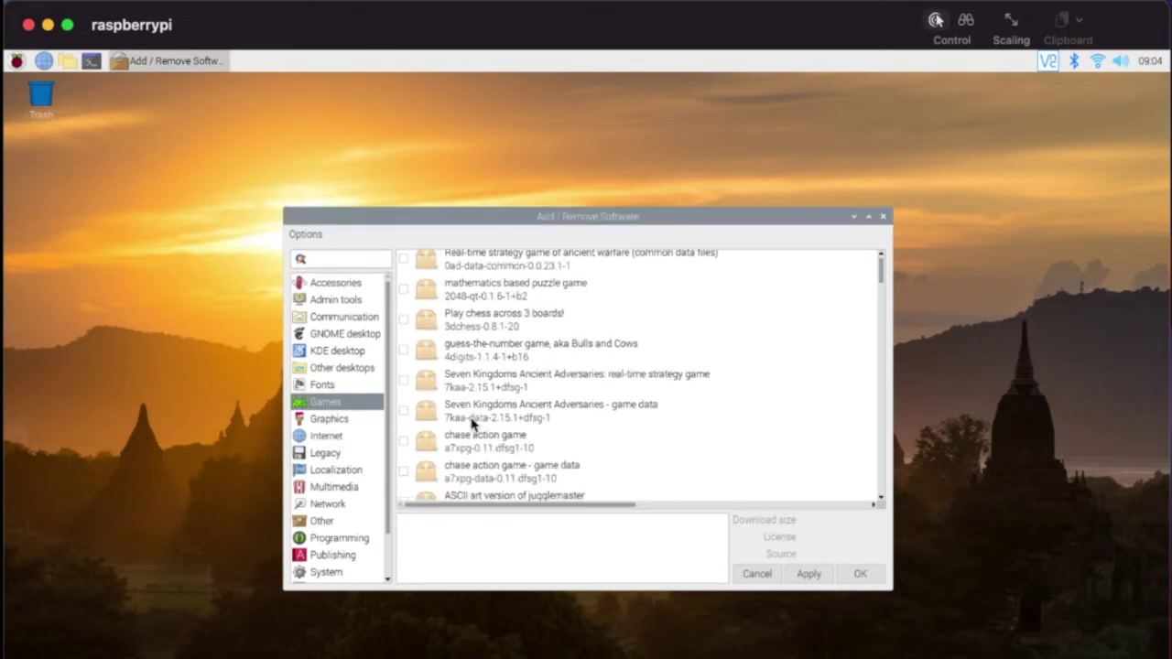
scroll(473, 423, down, 5)
scroll(474, 423, down, 5)
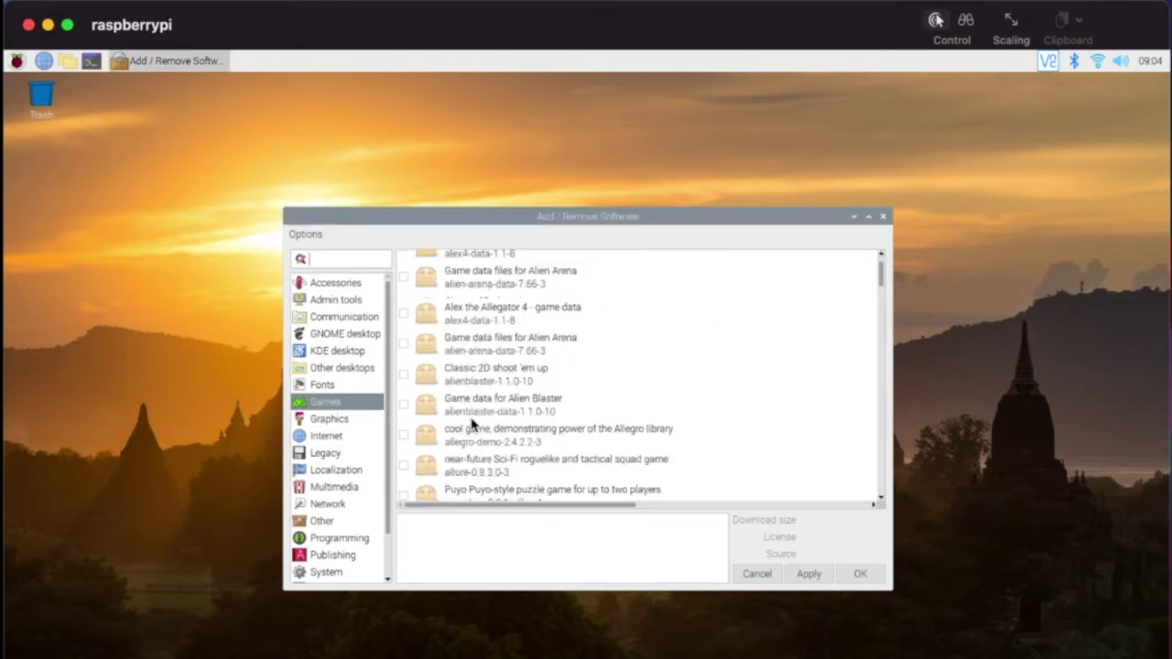
scroll(473, 423, down, 10)
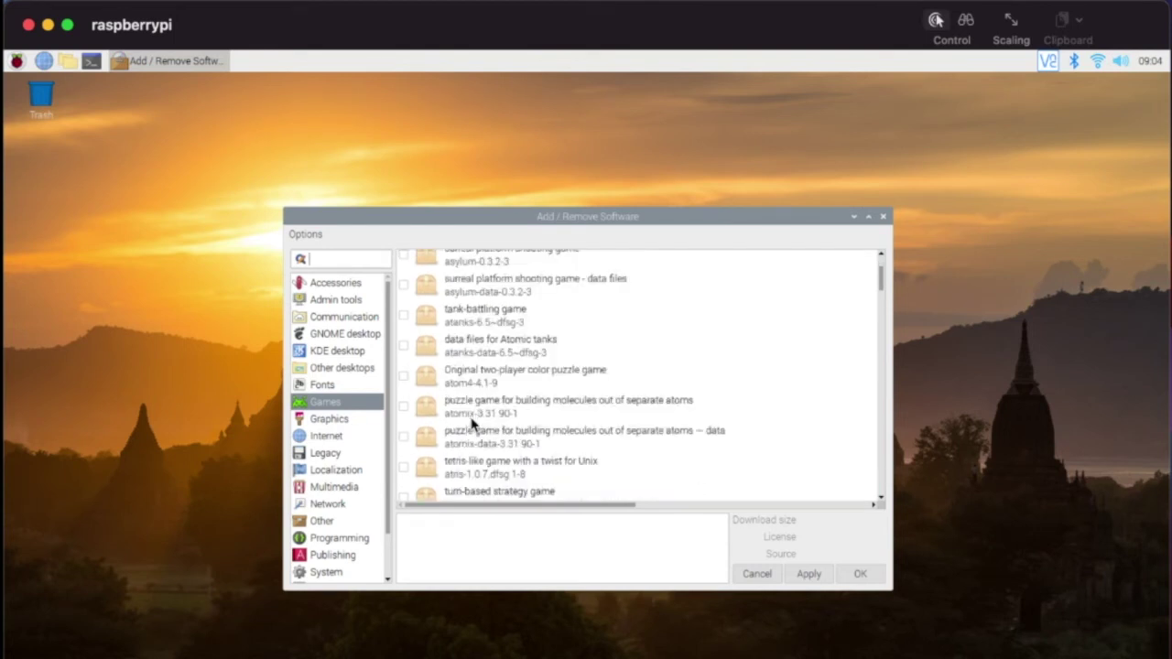
scroll(474, 423, down, 5)
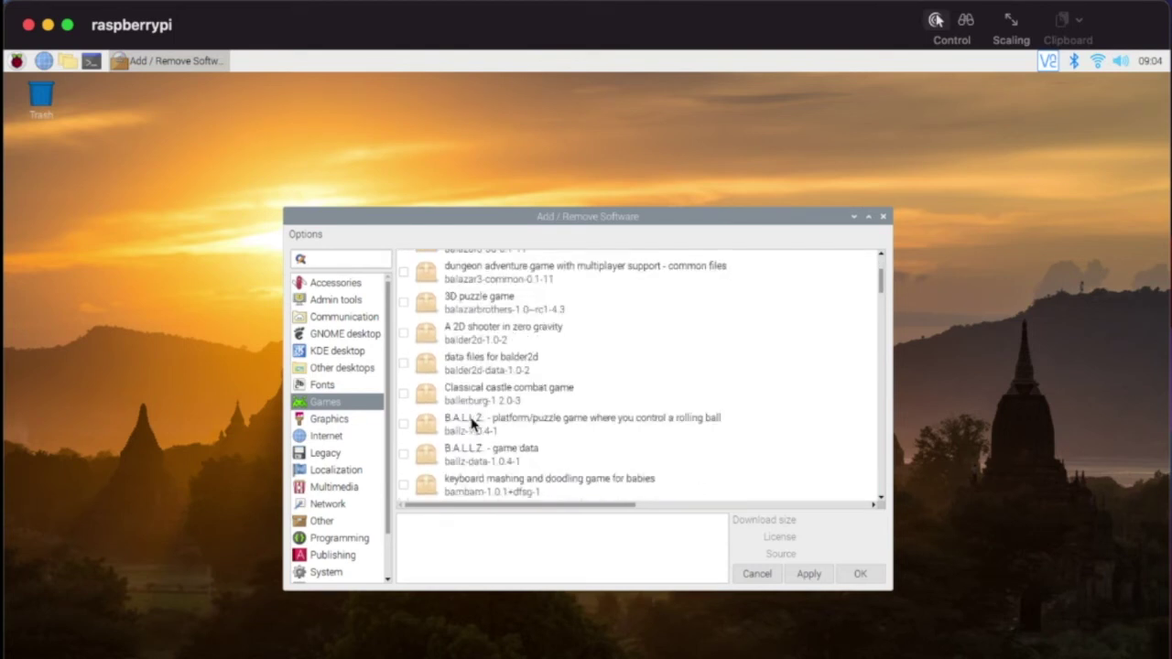
scroll(473, 423, down, 2)
scroll(473, 423, down, 5)
scroll(473, 423, down, 5)
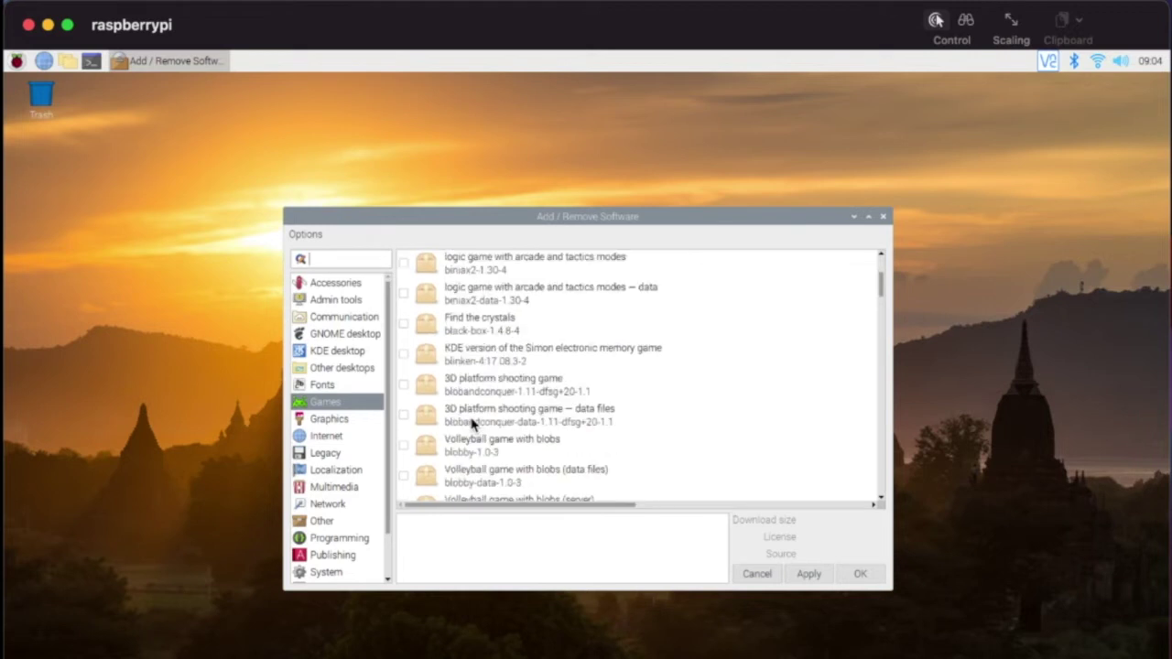
scroll(474, 423, down, 10)
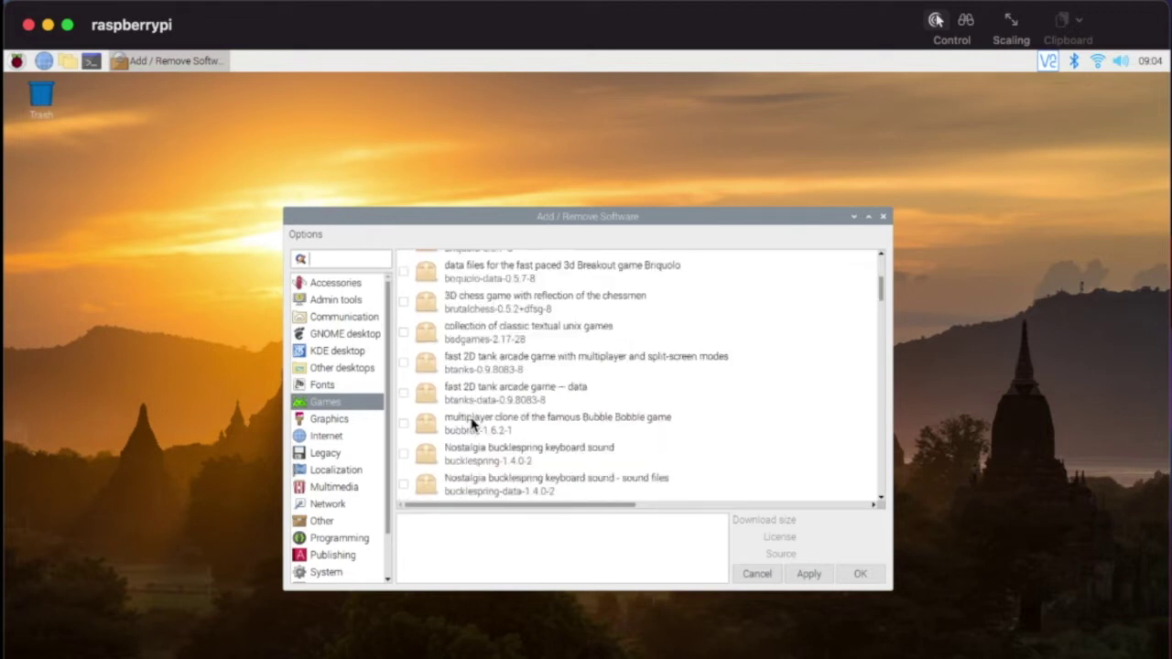
scroll(473, 423, down, 10)
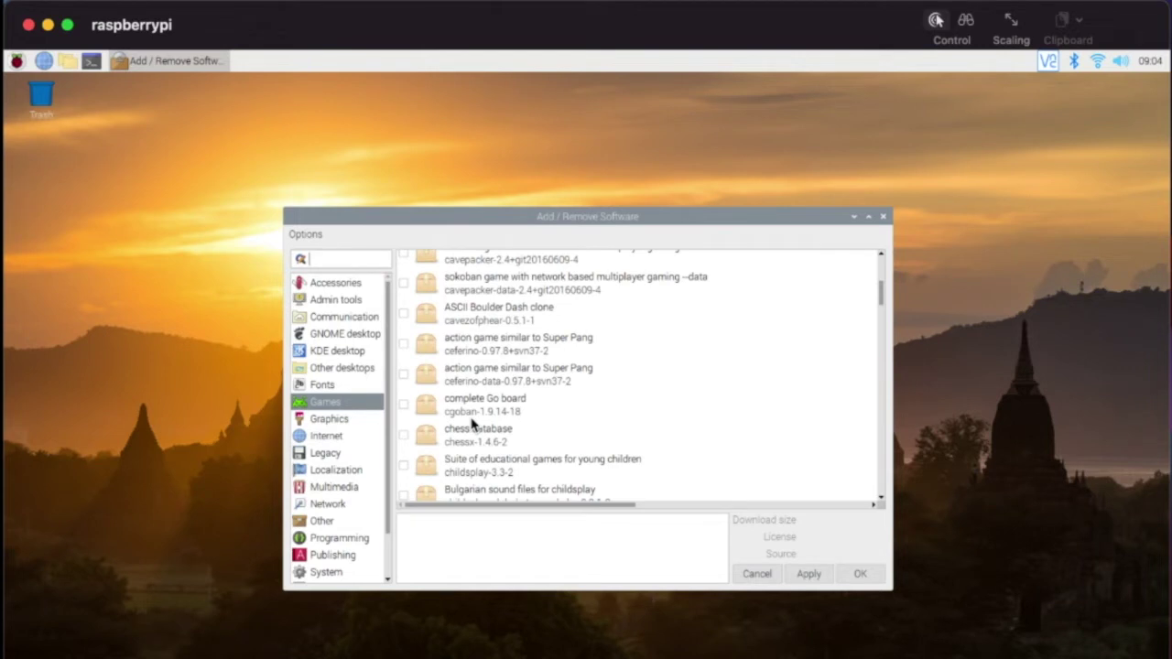
scroll(473, 423, down, 10)
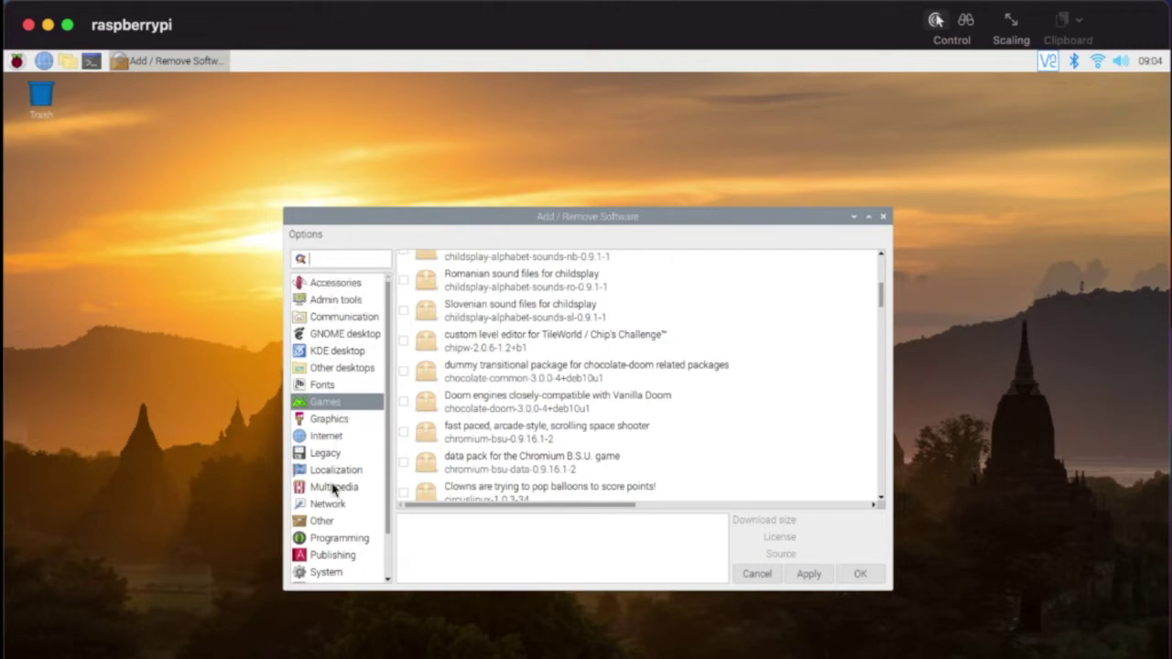
Step: Browse the Programming category packages, then close Add / Remove Software
click(333, 543)
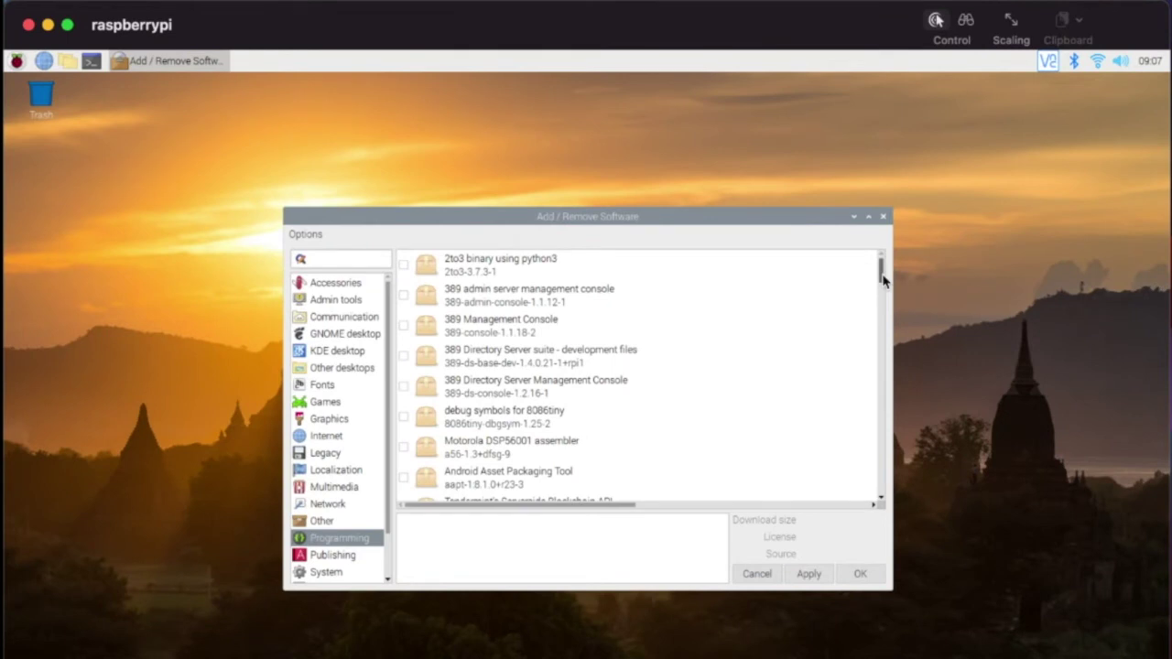
click(882, 278)
mouse_move(882, 278)
mouse_down()
mouse_move(879, 364)
mouse_move(884, 261)
mouse_up()
click(884, 220)
Step: Launch Recommended Software from Preferences and scroll through All Programs, BlueJ through Minecraft
click(17, 62)
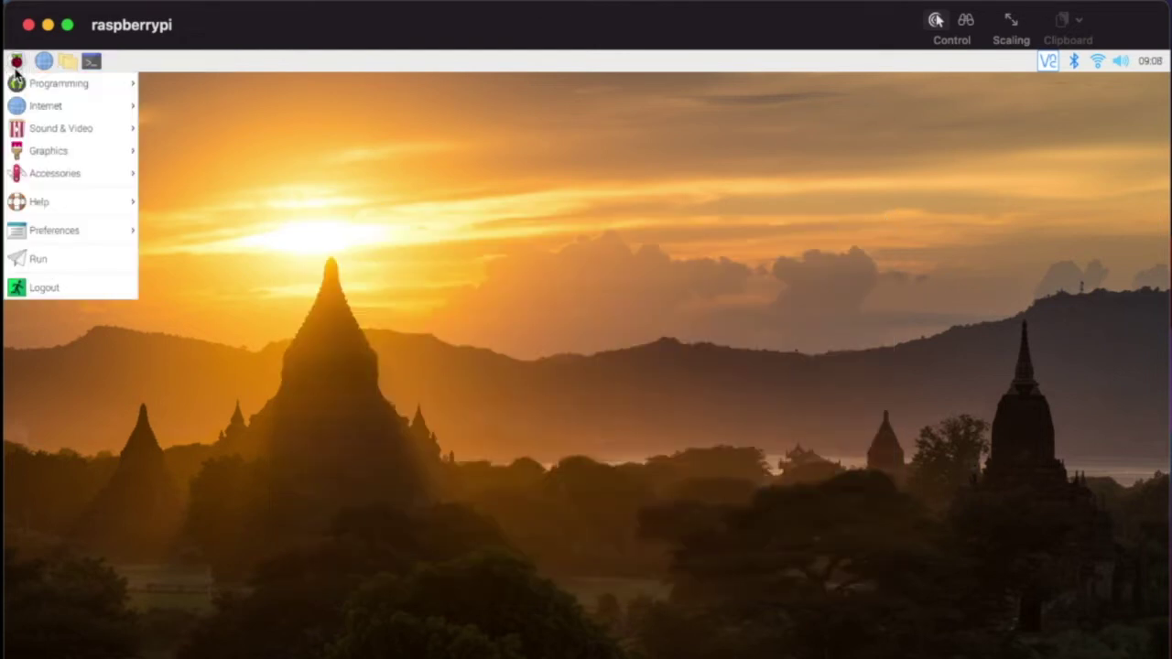
mouse_move(71, 236)
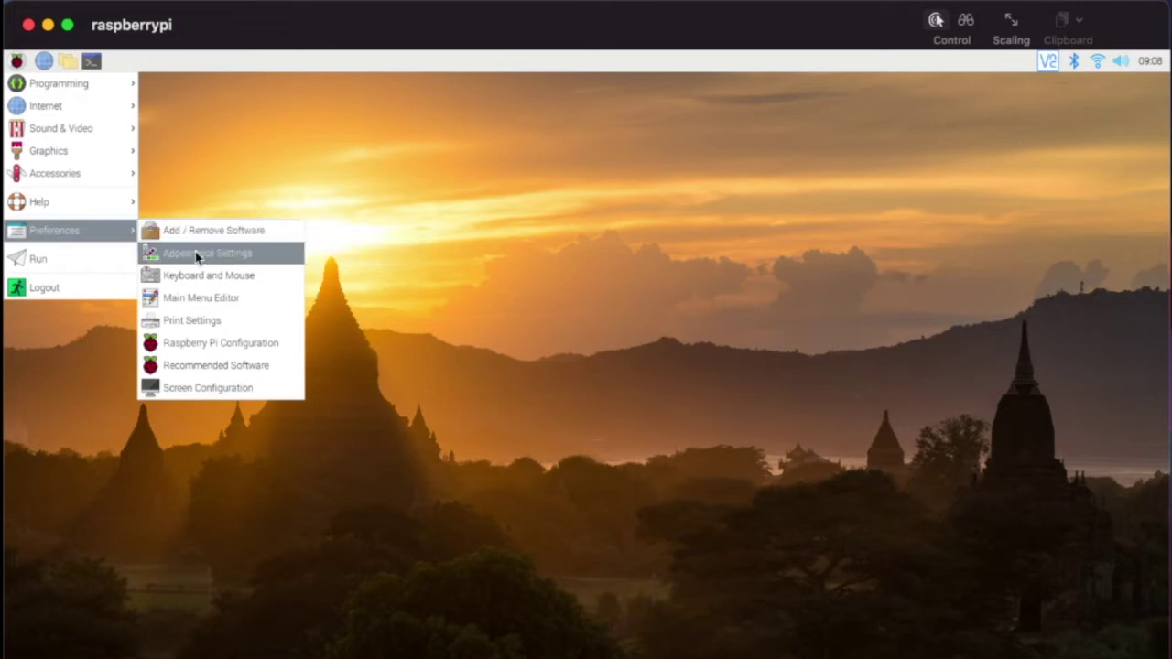
click(210, 366)
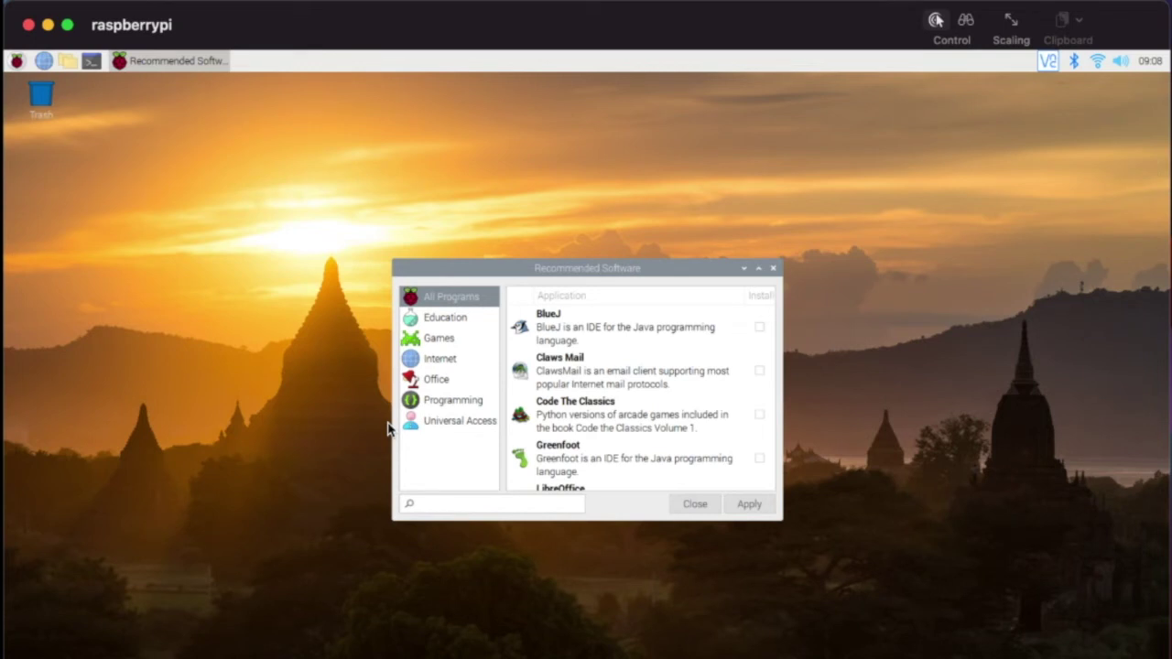
scroll(602, 411, down, 8)
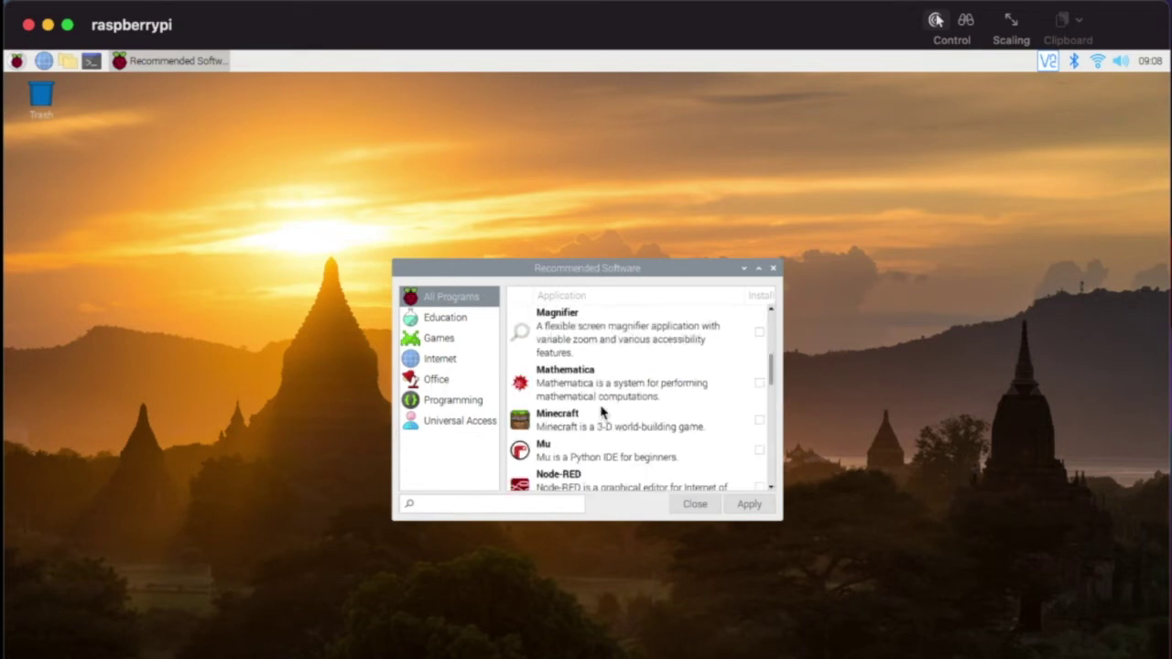
scroll(602, 411, down, 5)
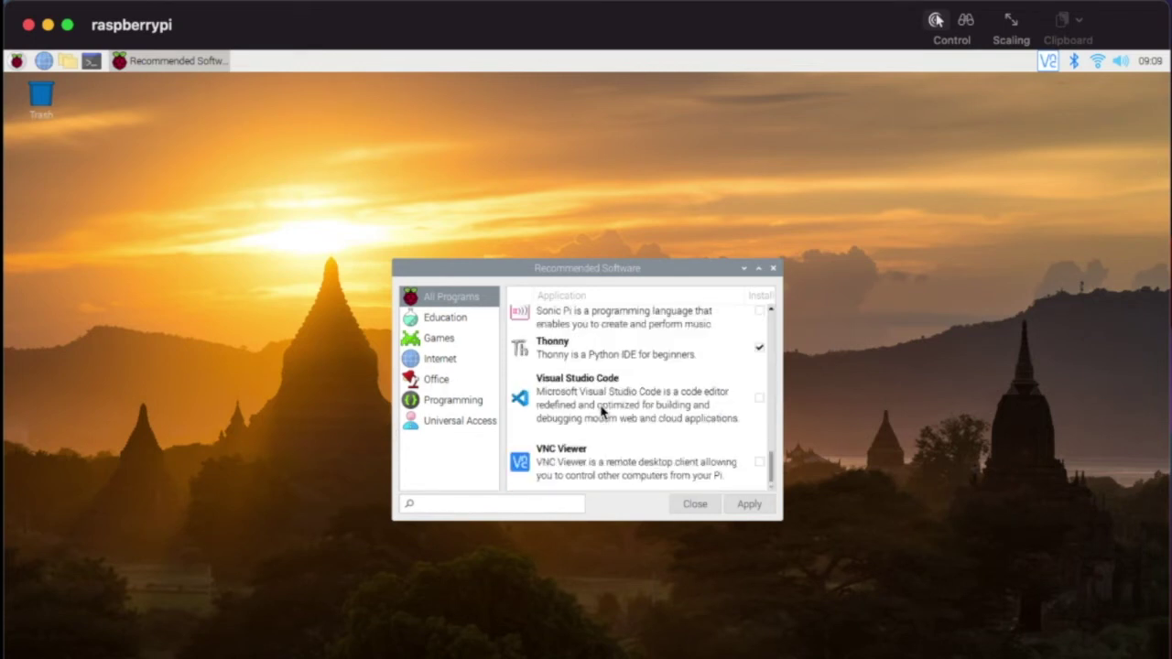
scroll(602, 411, up, 13)
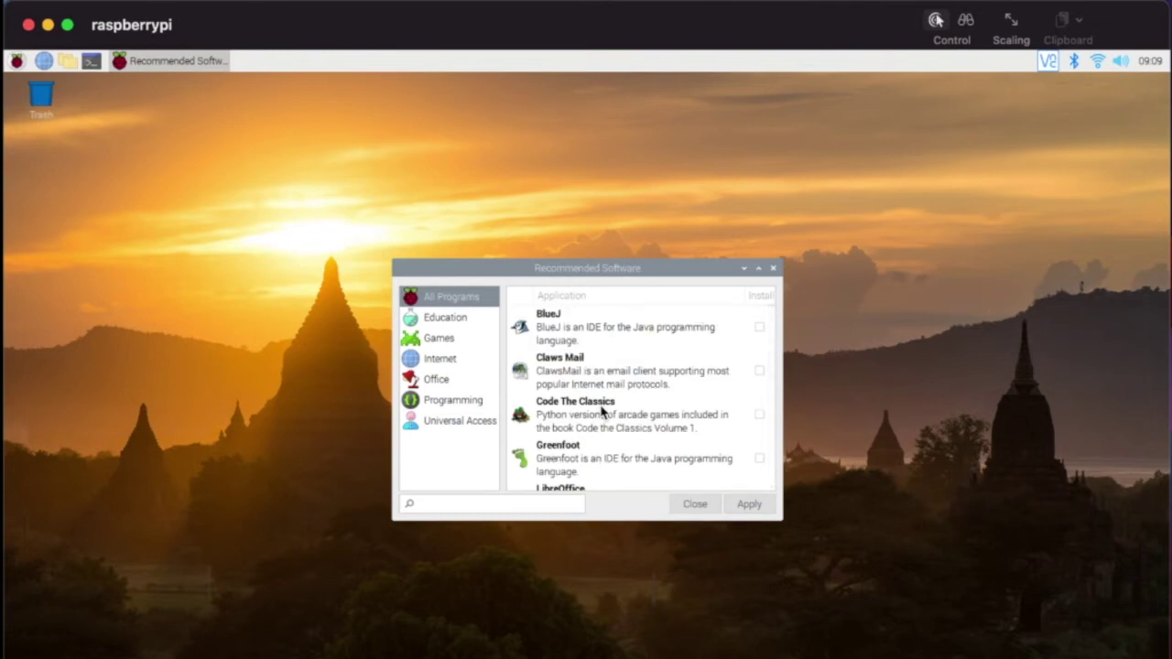
scroll(602, 411, down, 4)
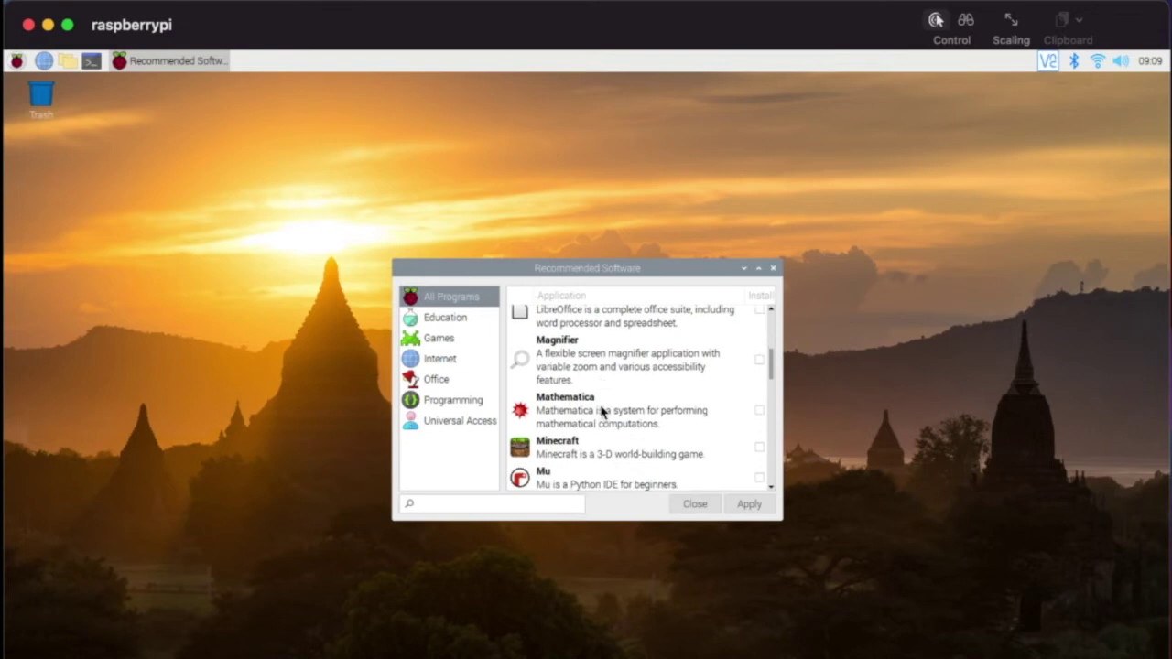
Step: Tick Install for Minecraft and Scratch 3 in the All Programs list
click(759, 446)
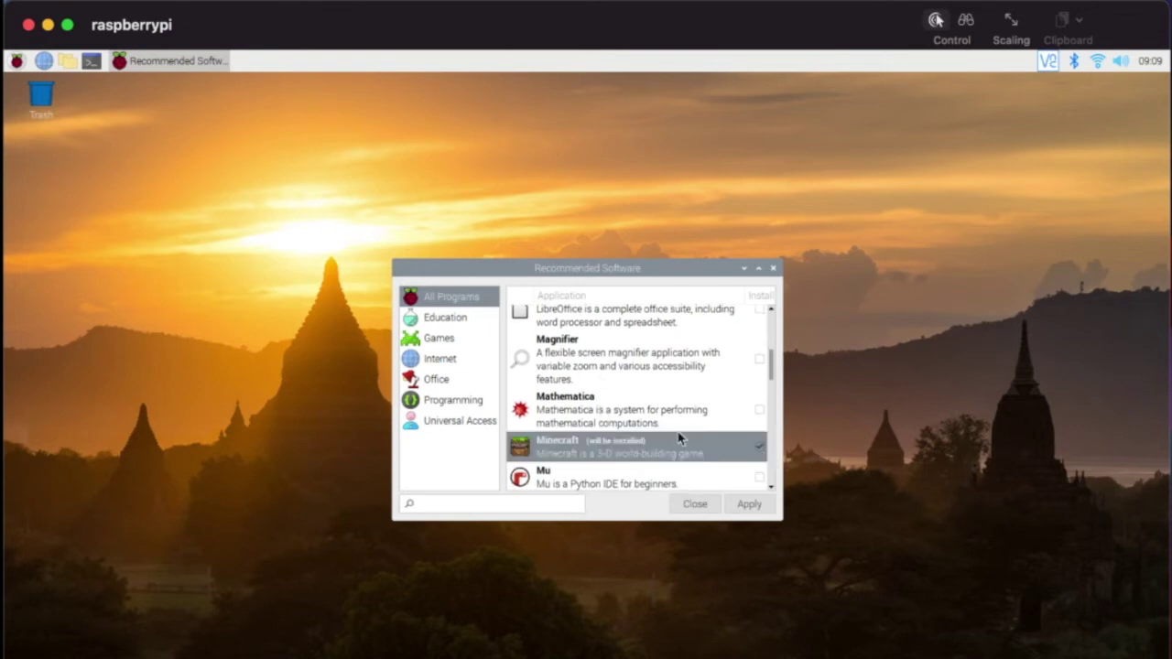
scroll(644, 430, down, 3)
scroll(644, 430, down, 3)
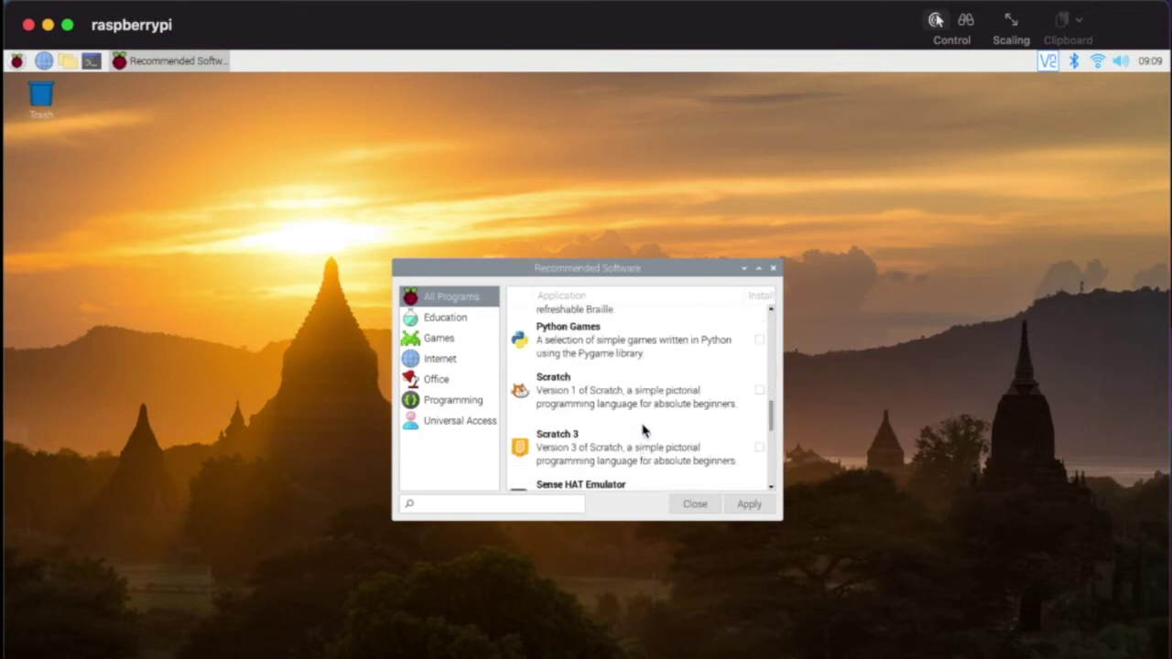
click(760, 447)
Step: Scroll back through the list and switch to the Games category
scroll(618, 426, down, 2)
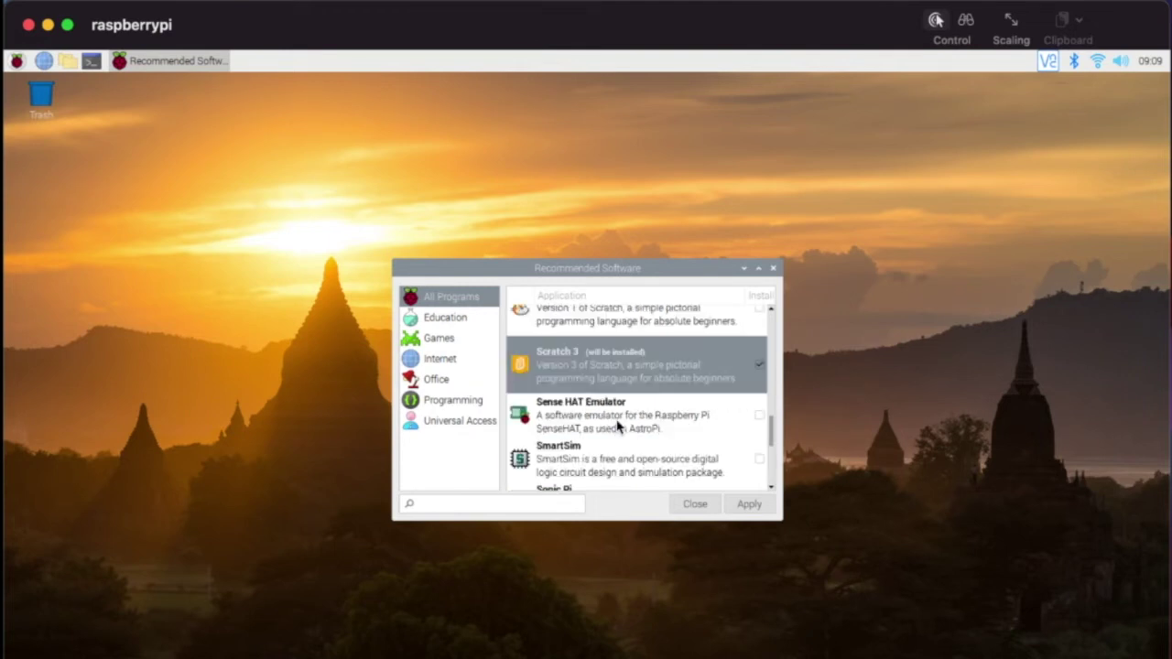
scroll(618, 426, down, 4)
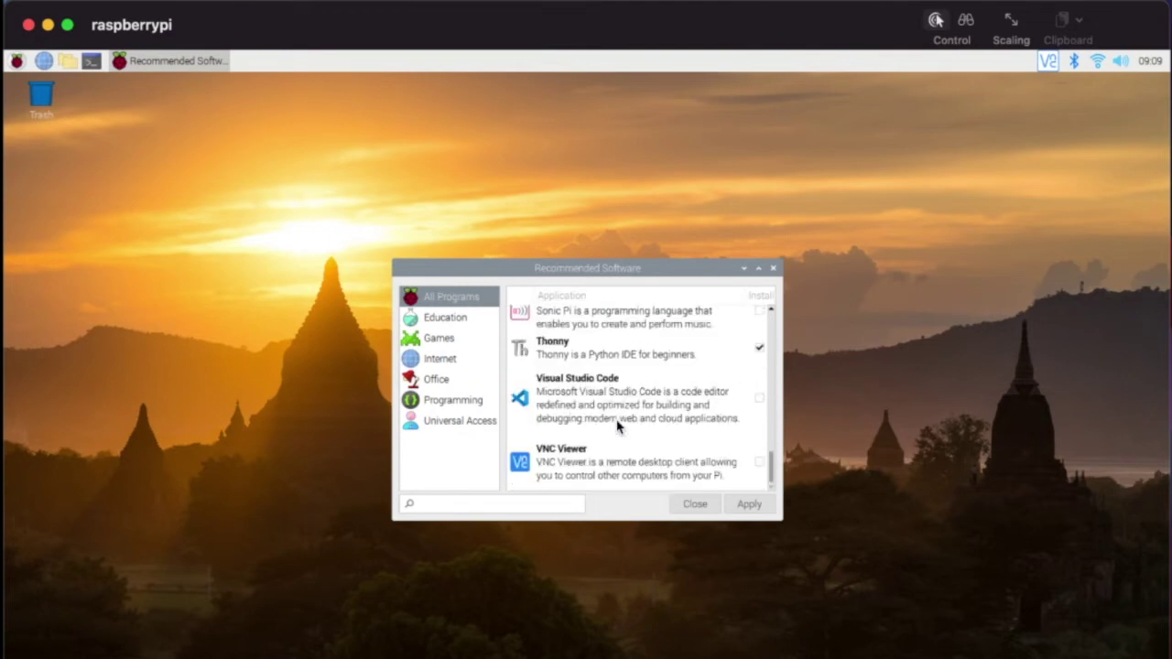
scroll(618, 425, up, 5)
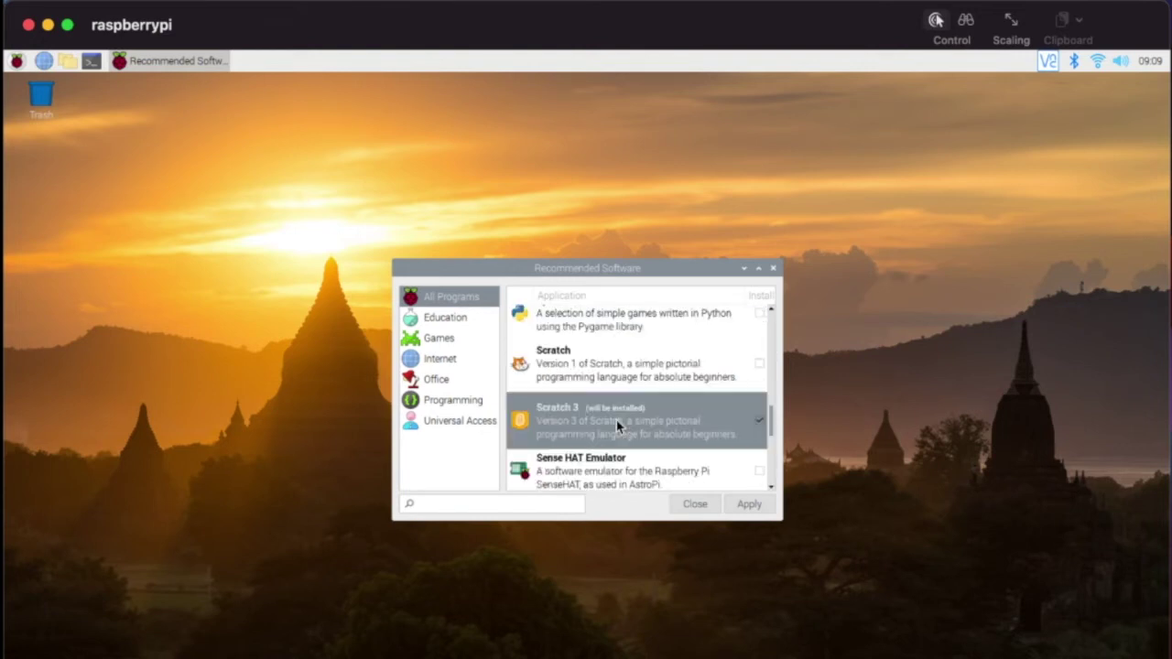
scroll(616, 421, up, 8)
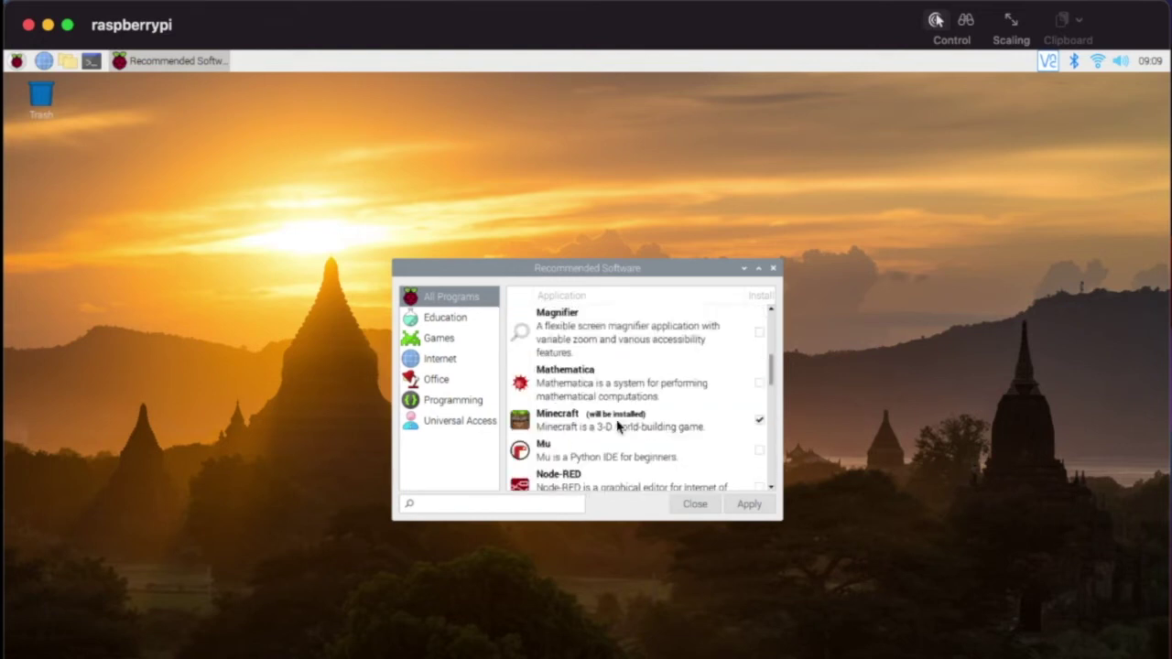
scroll(618, 426, up, 3)
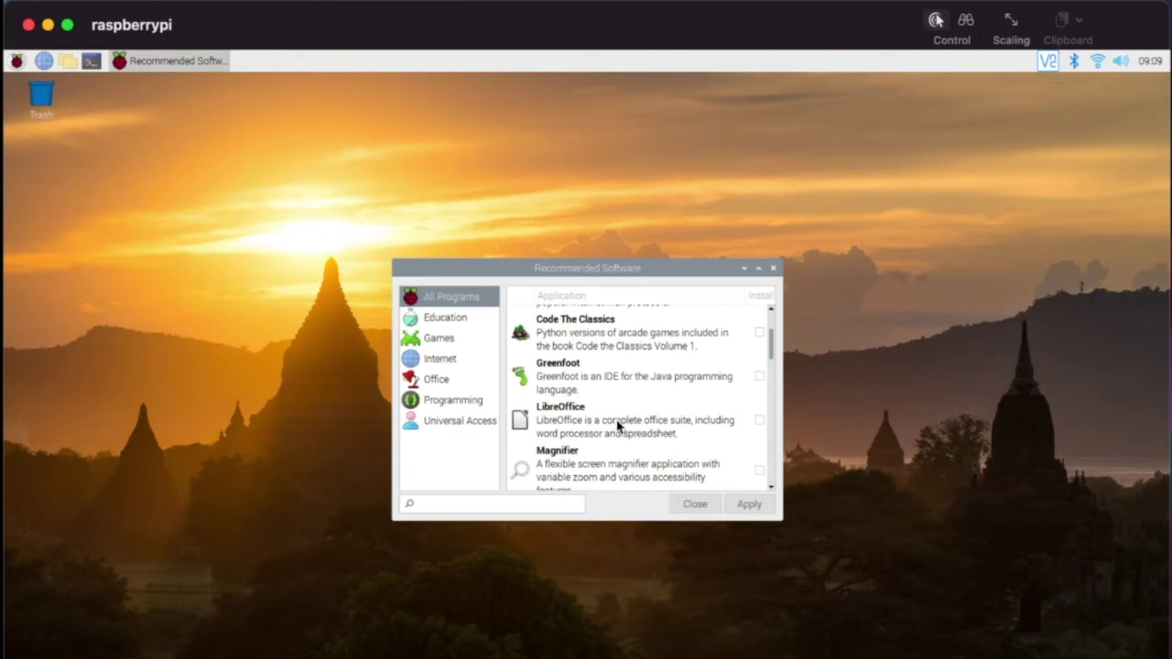
scroll(618, 426, up, 2)
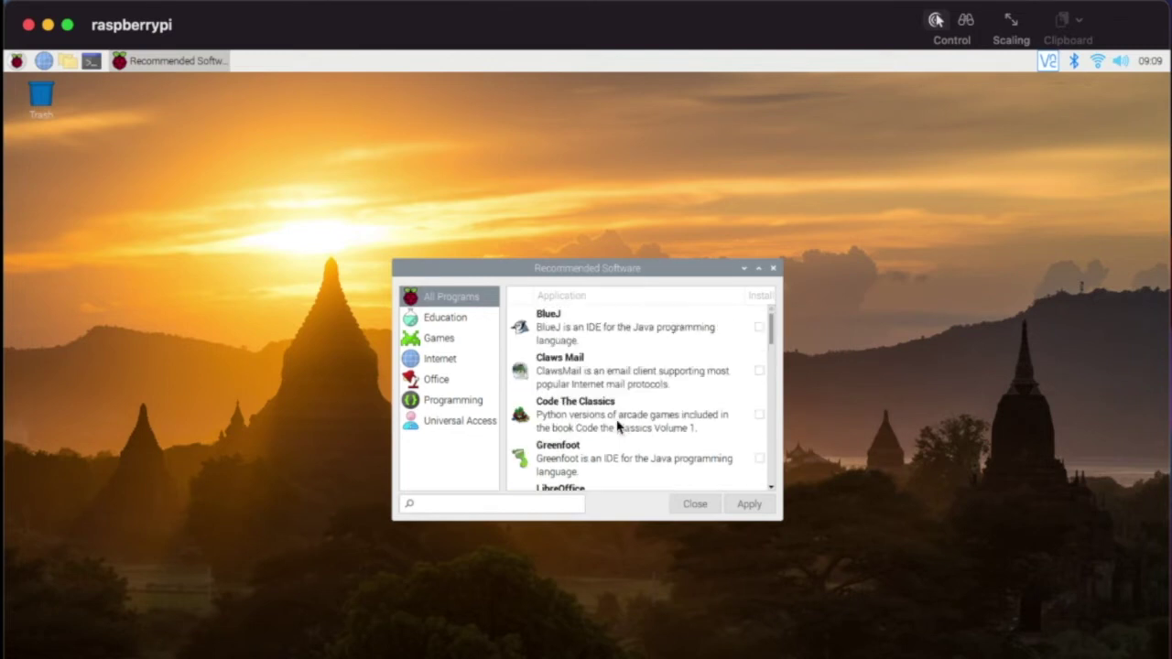
click(439, 339)
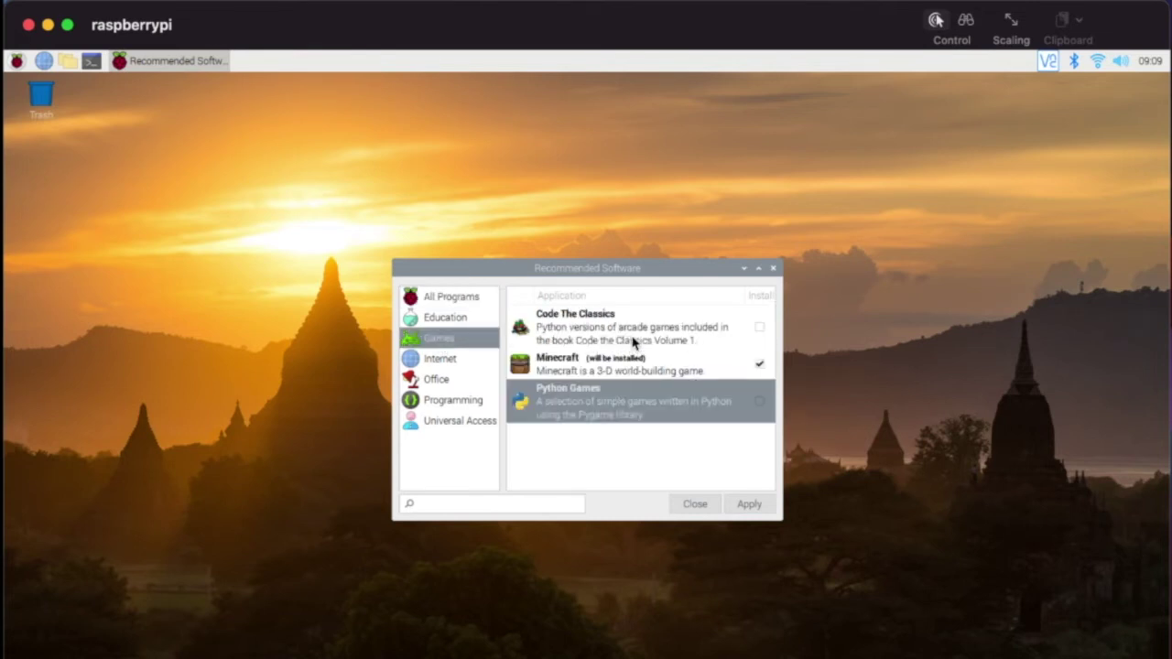
Step: Tick Install for Code The Classics and Python Games, glancing at Education before returning to Games
click(758, 331)
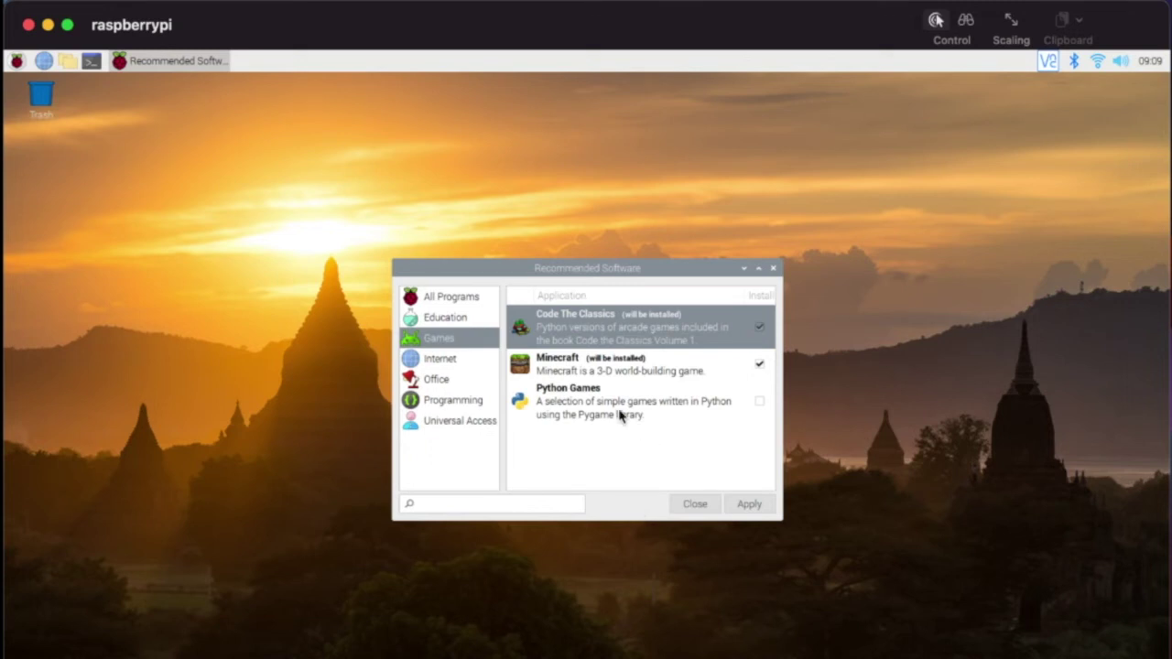
click(759, 404)
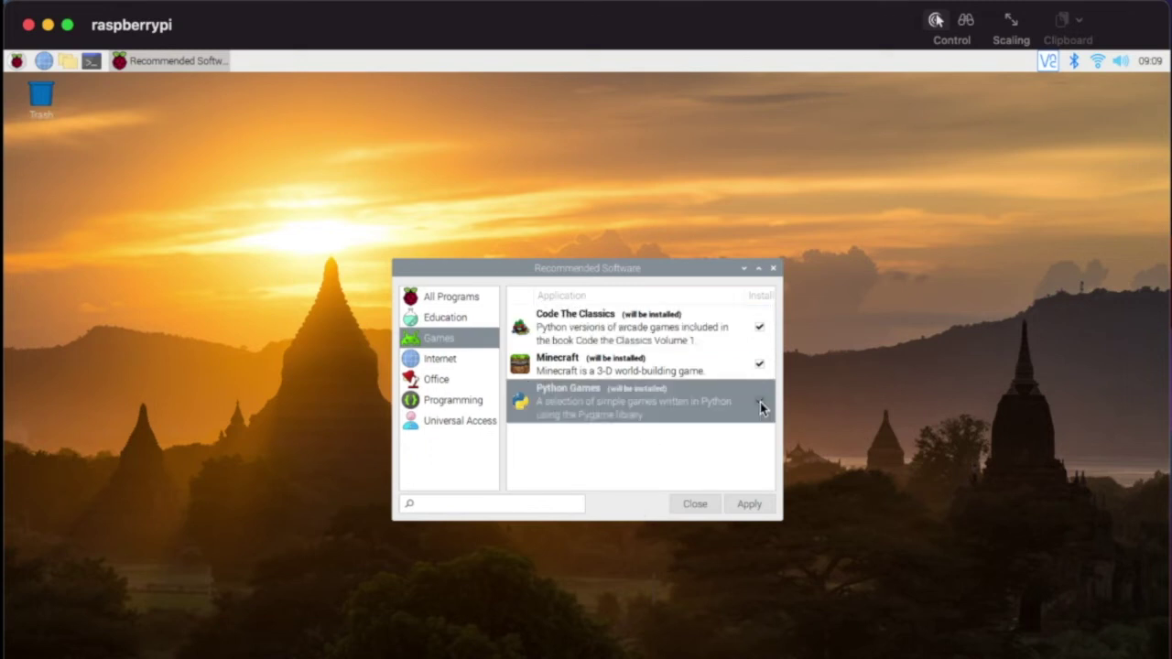
click(446, 320)
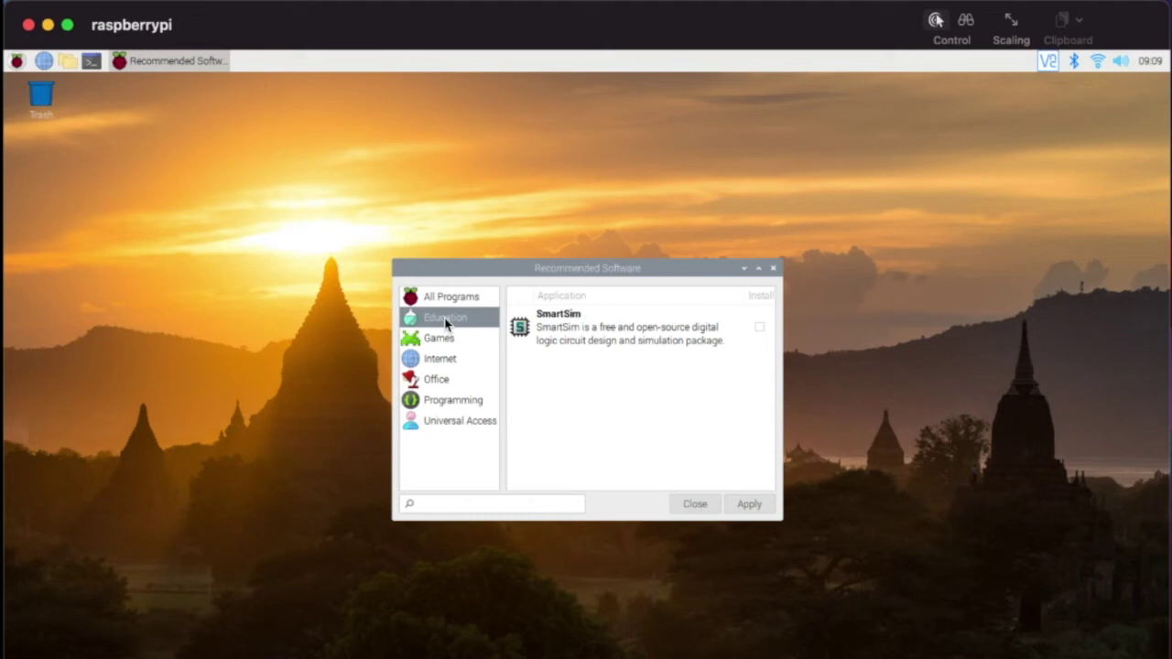
click(446, 341)
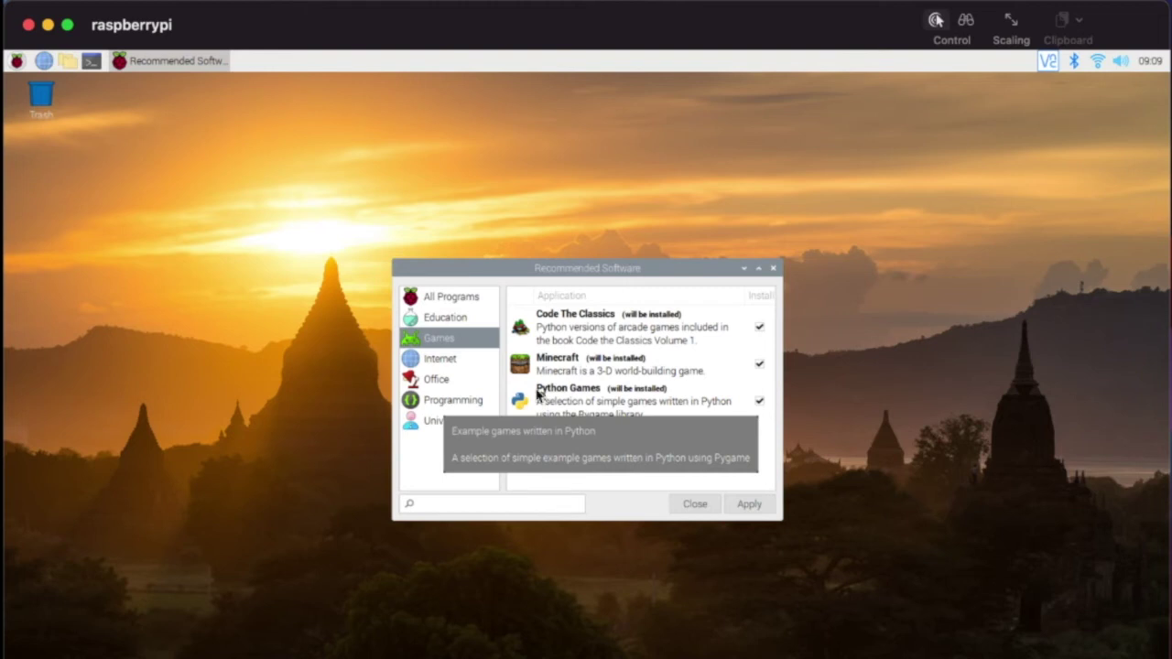
Step: In Programming, mark Mu, Sense HAT Emulator and Sonic Pi, then apply the installation
click(452, 403)
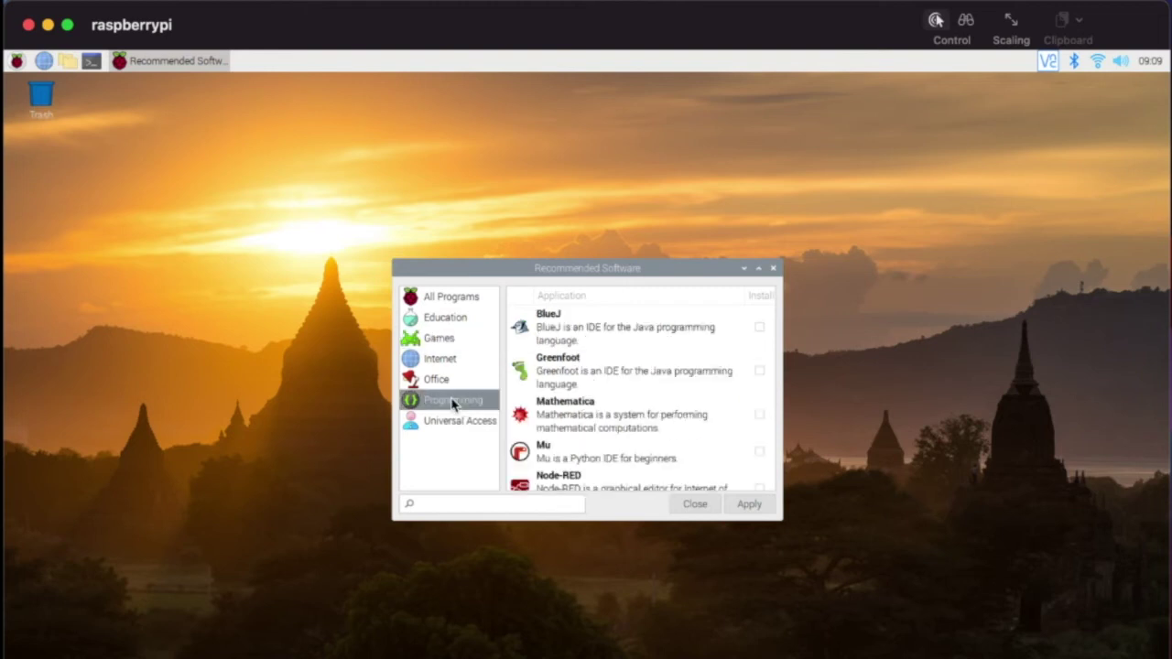
scroll(578, 431, down, 2)
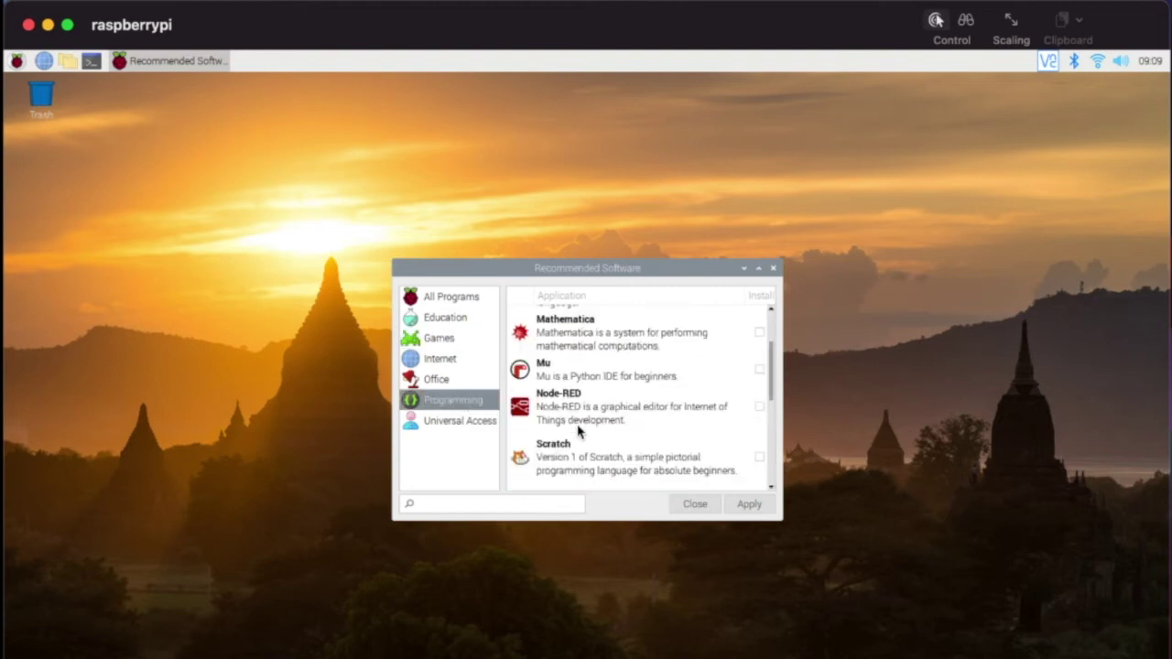
click(759, 370)
scroll(657, 412, down, 3)
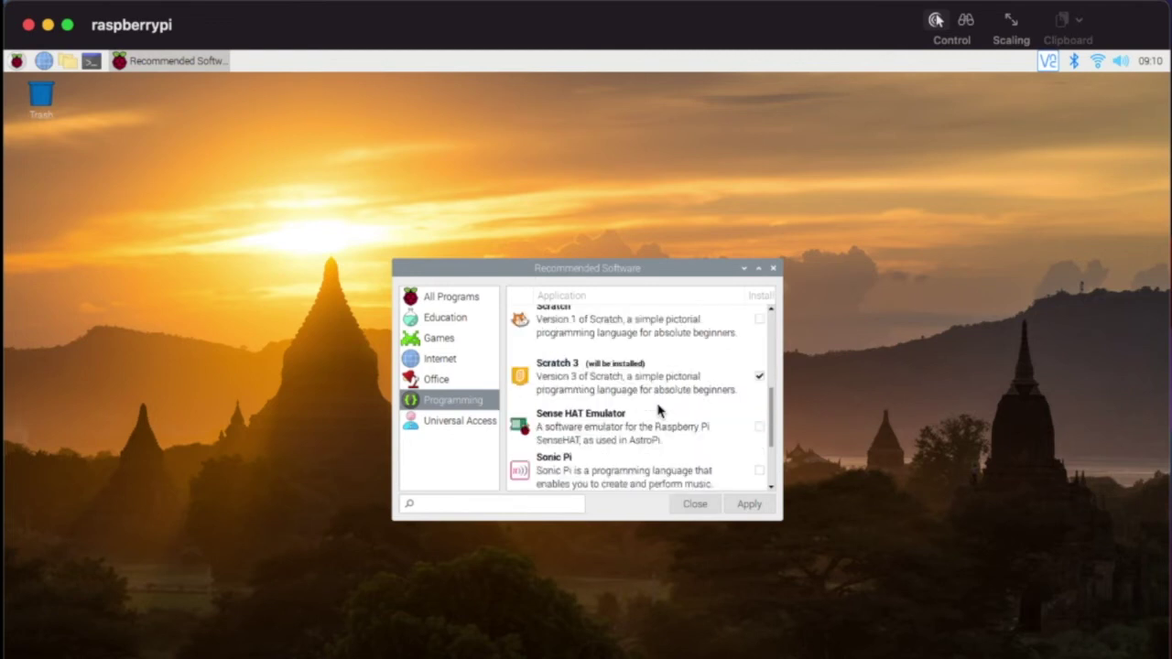
click(759, 430)
scroll(697, 421, down, 2)
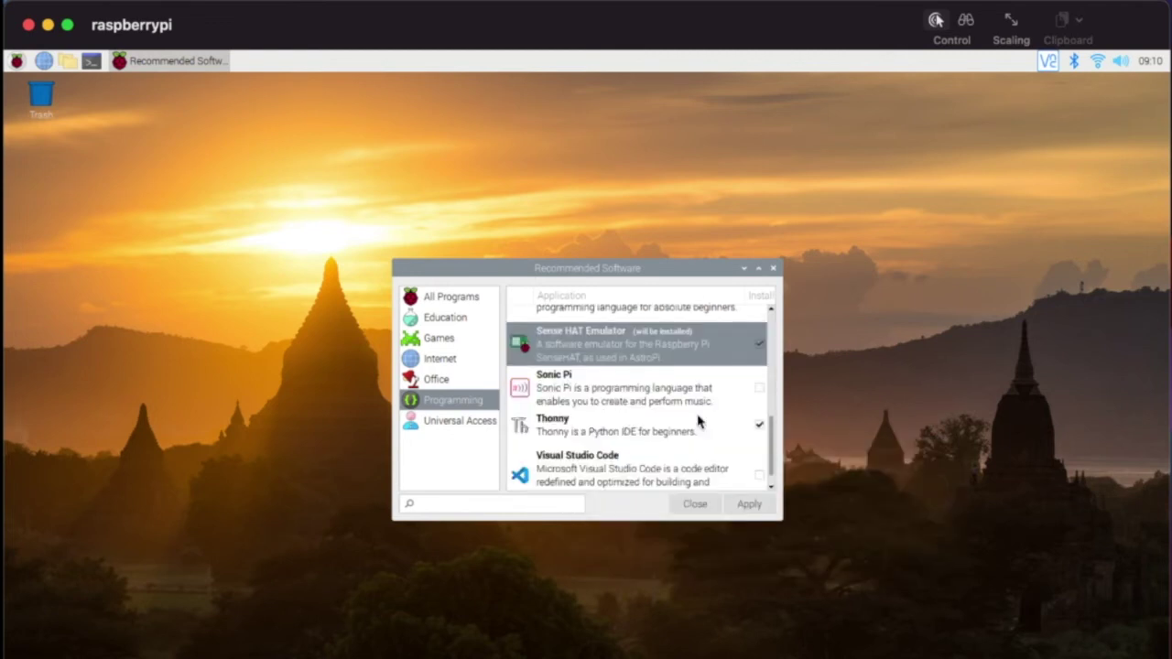
click(759, 388)
scroll(682, 412, down, 1)
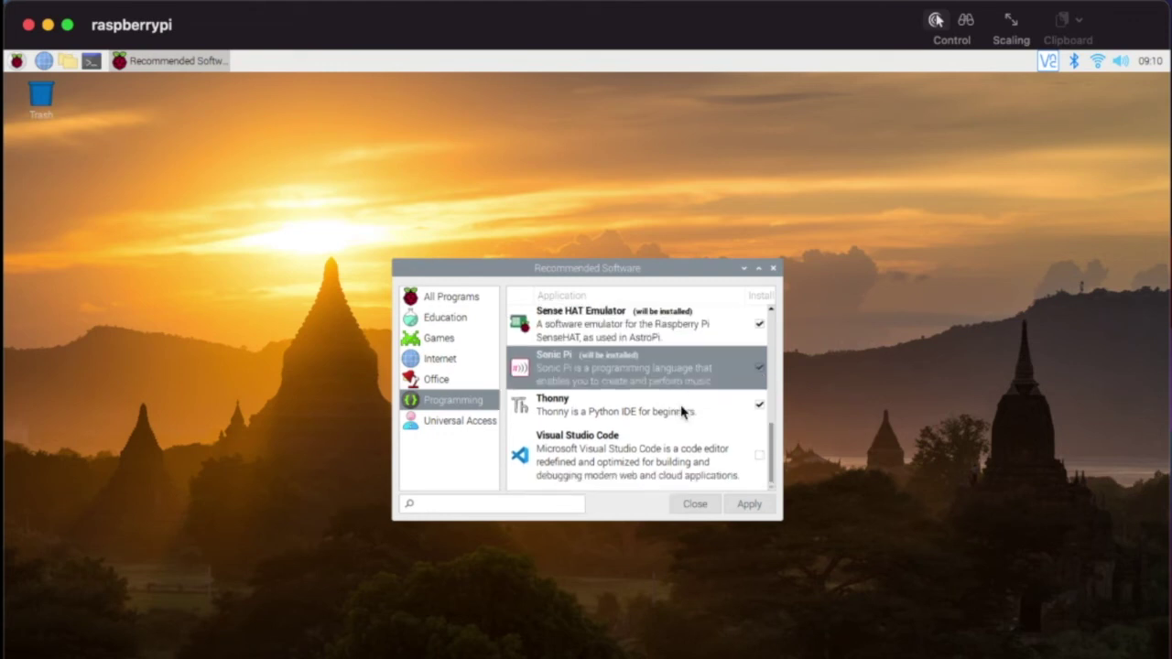
scroll(682, 412, up, 5)
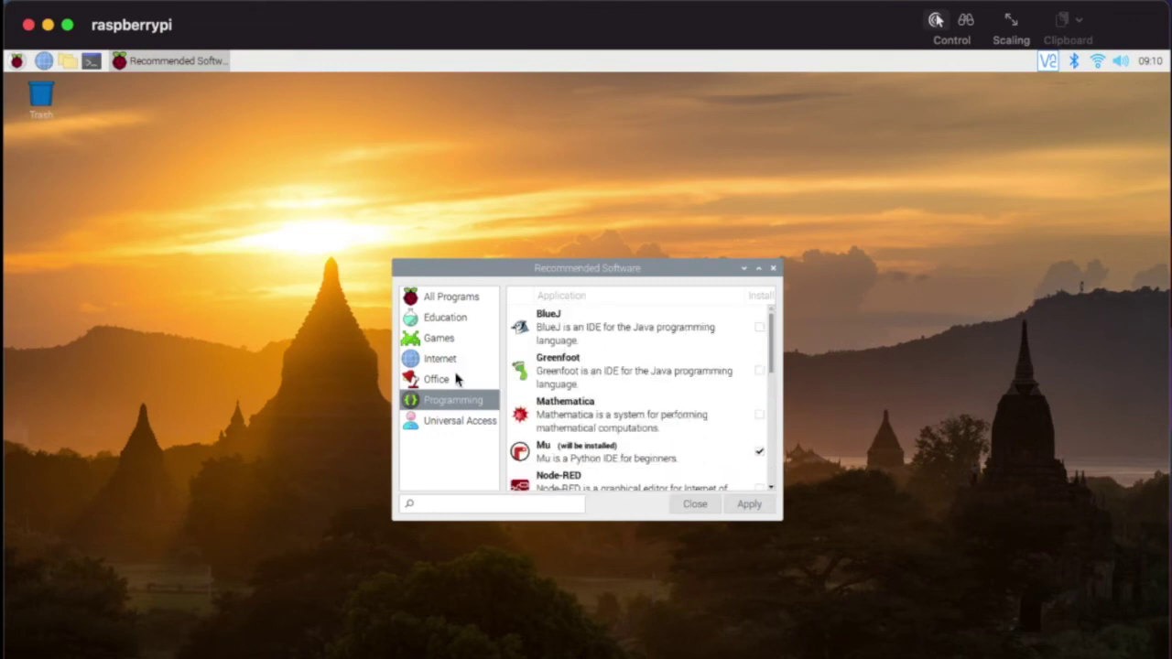
click(749, 503)
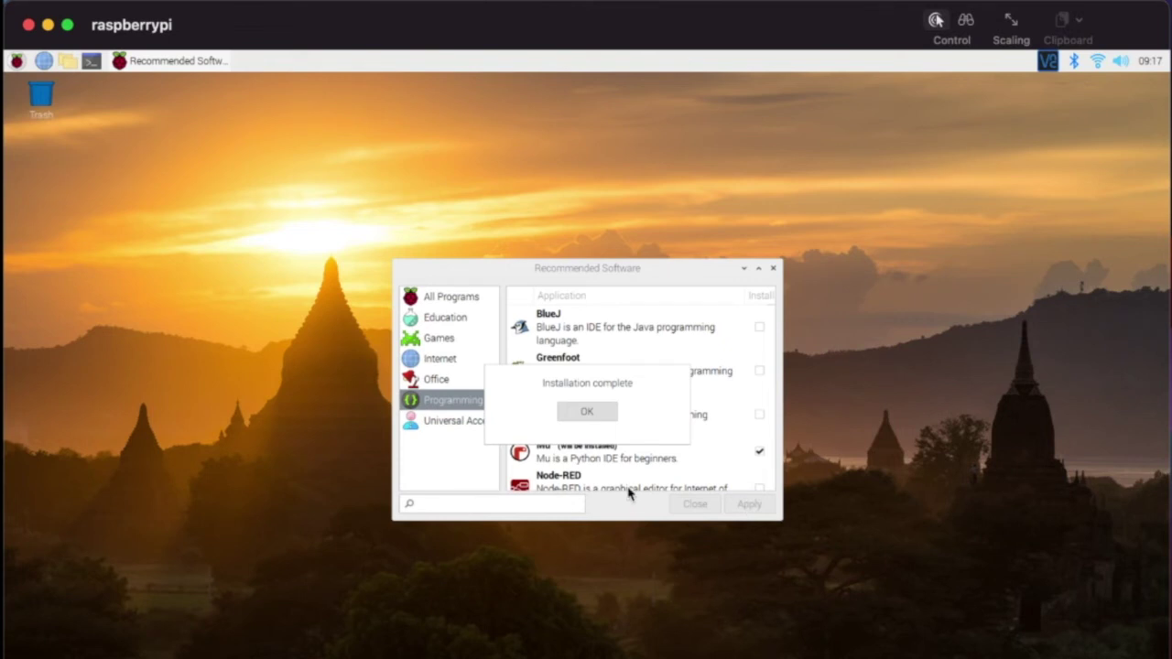
Step: Dismiss the Installation complete message and close Recommended Software
click(596, 413)
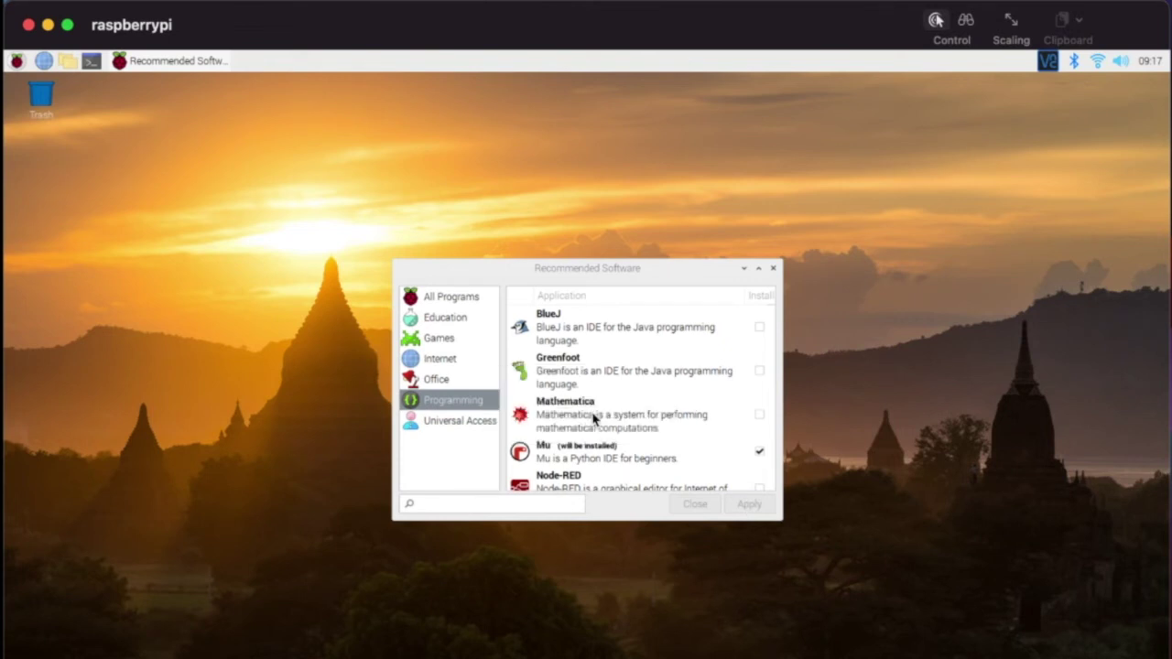
click(694, 504)
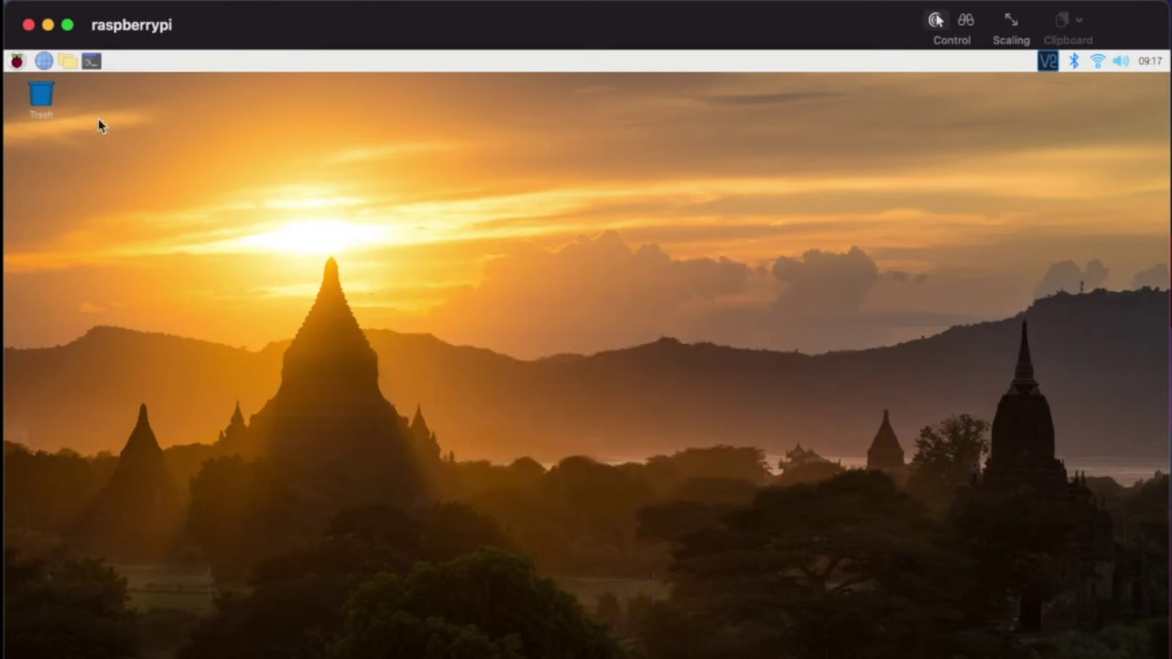
Step: Check the Games, Programming and Accessories submenus for the newly installed entries
click(18, 62)
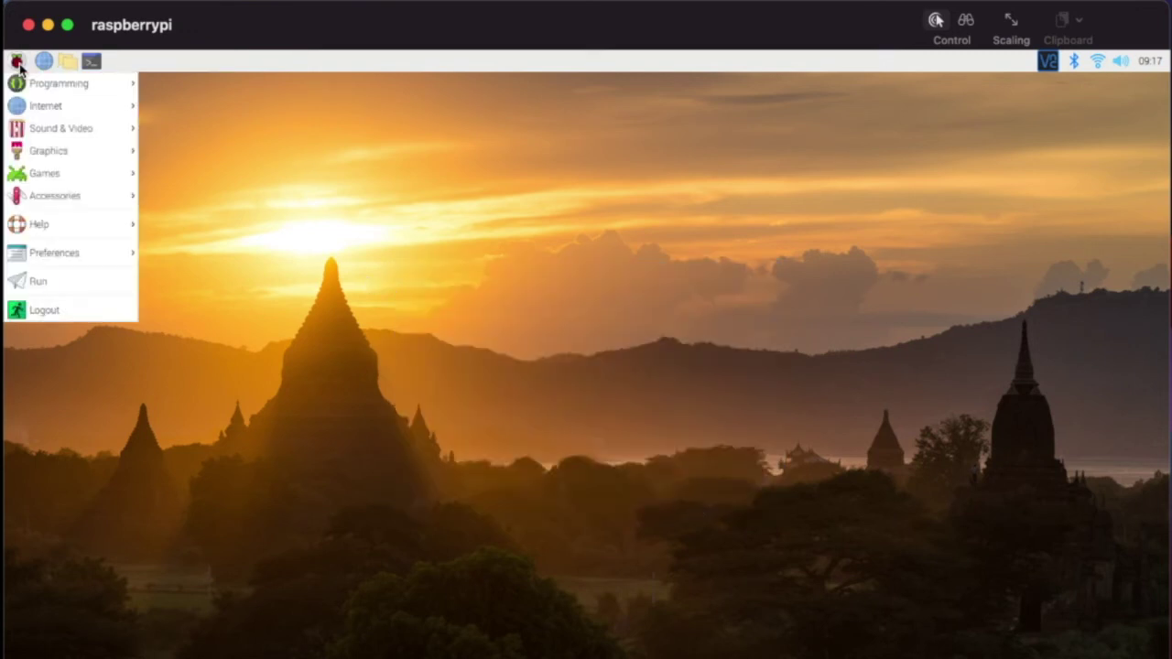
mouse_move(53, 182)
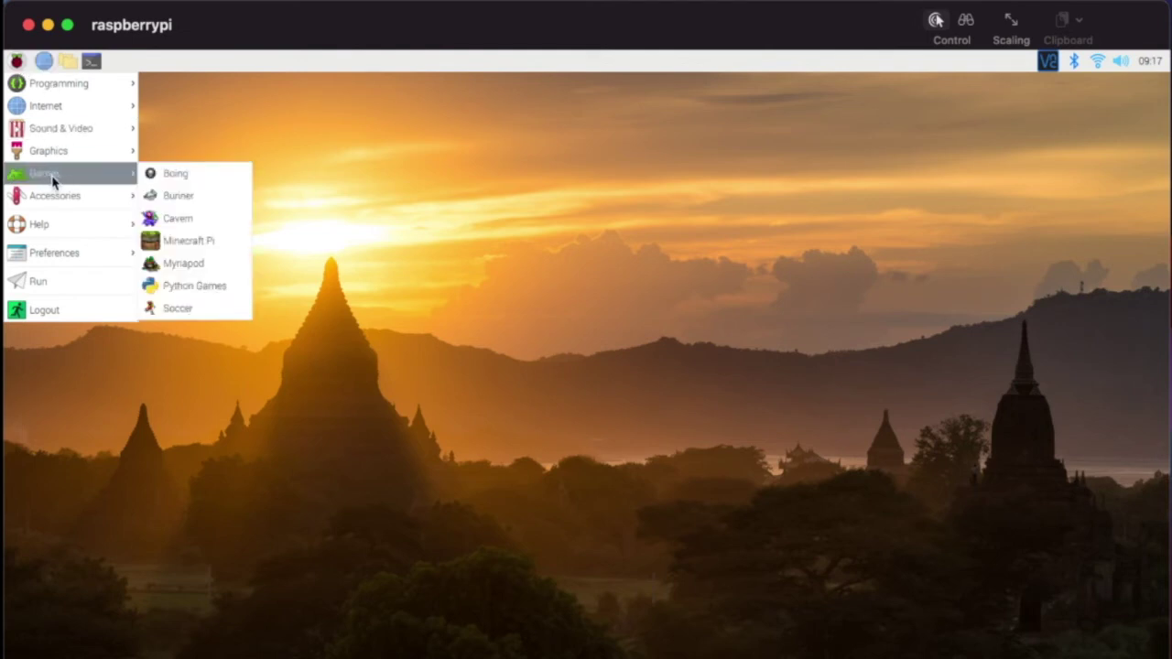
mouse_move(89, 85)
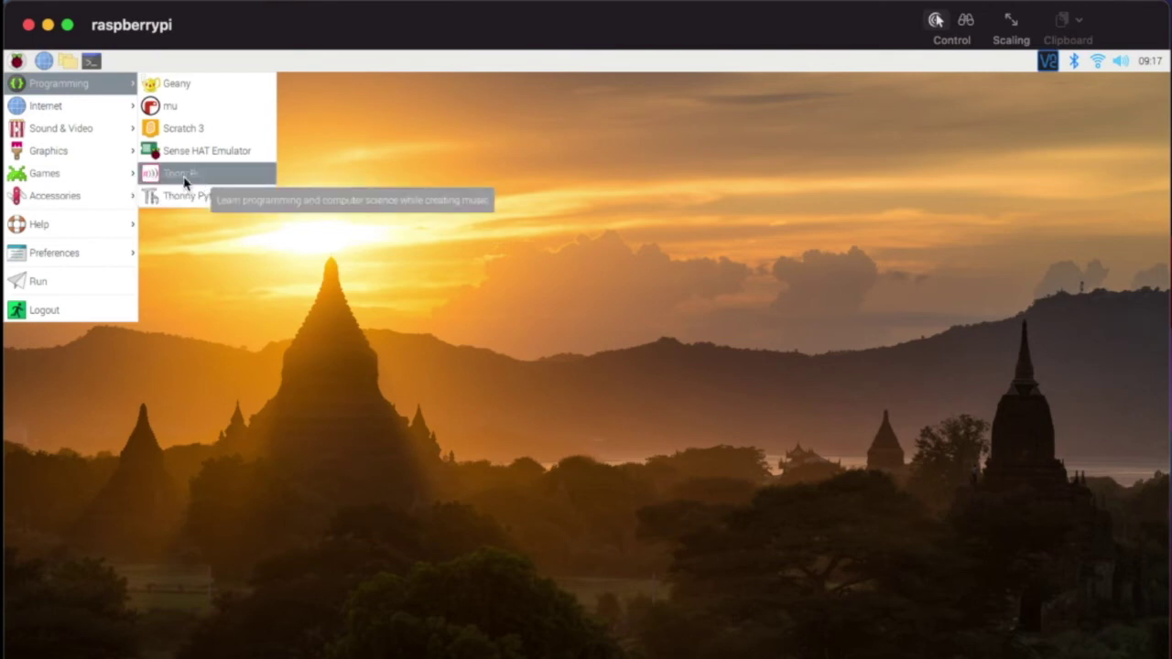
mouse_move(86, 204)
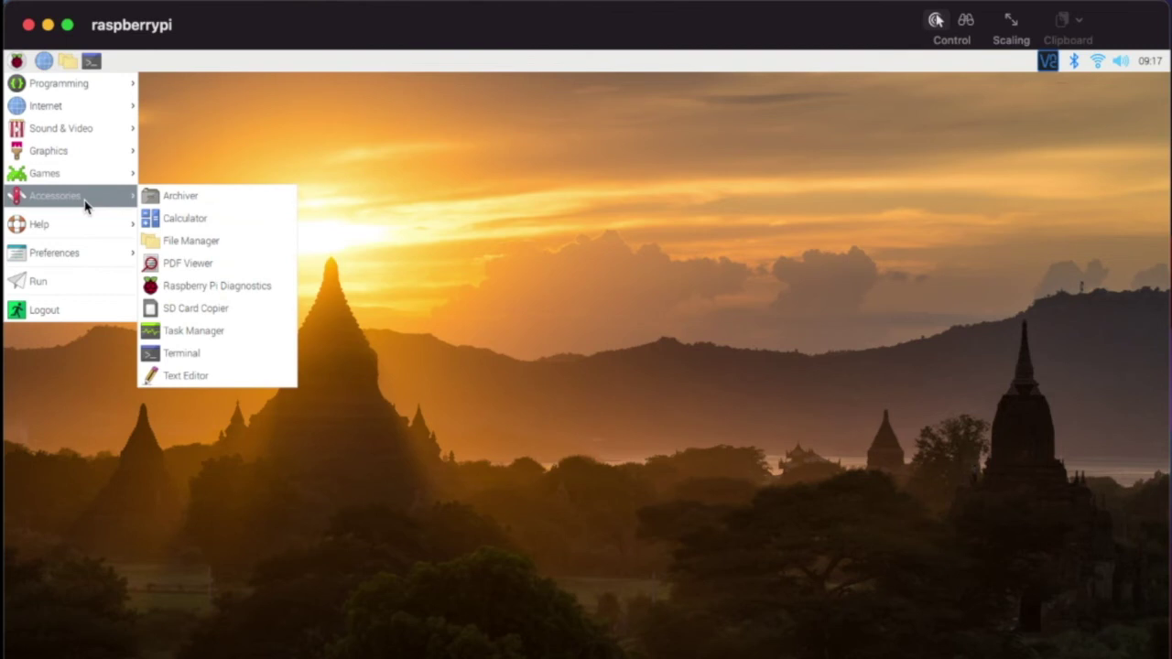